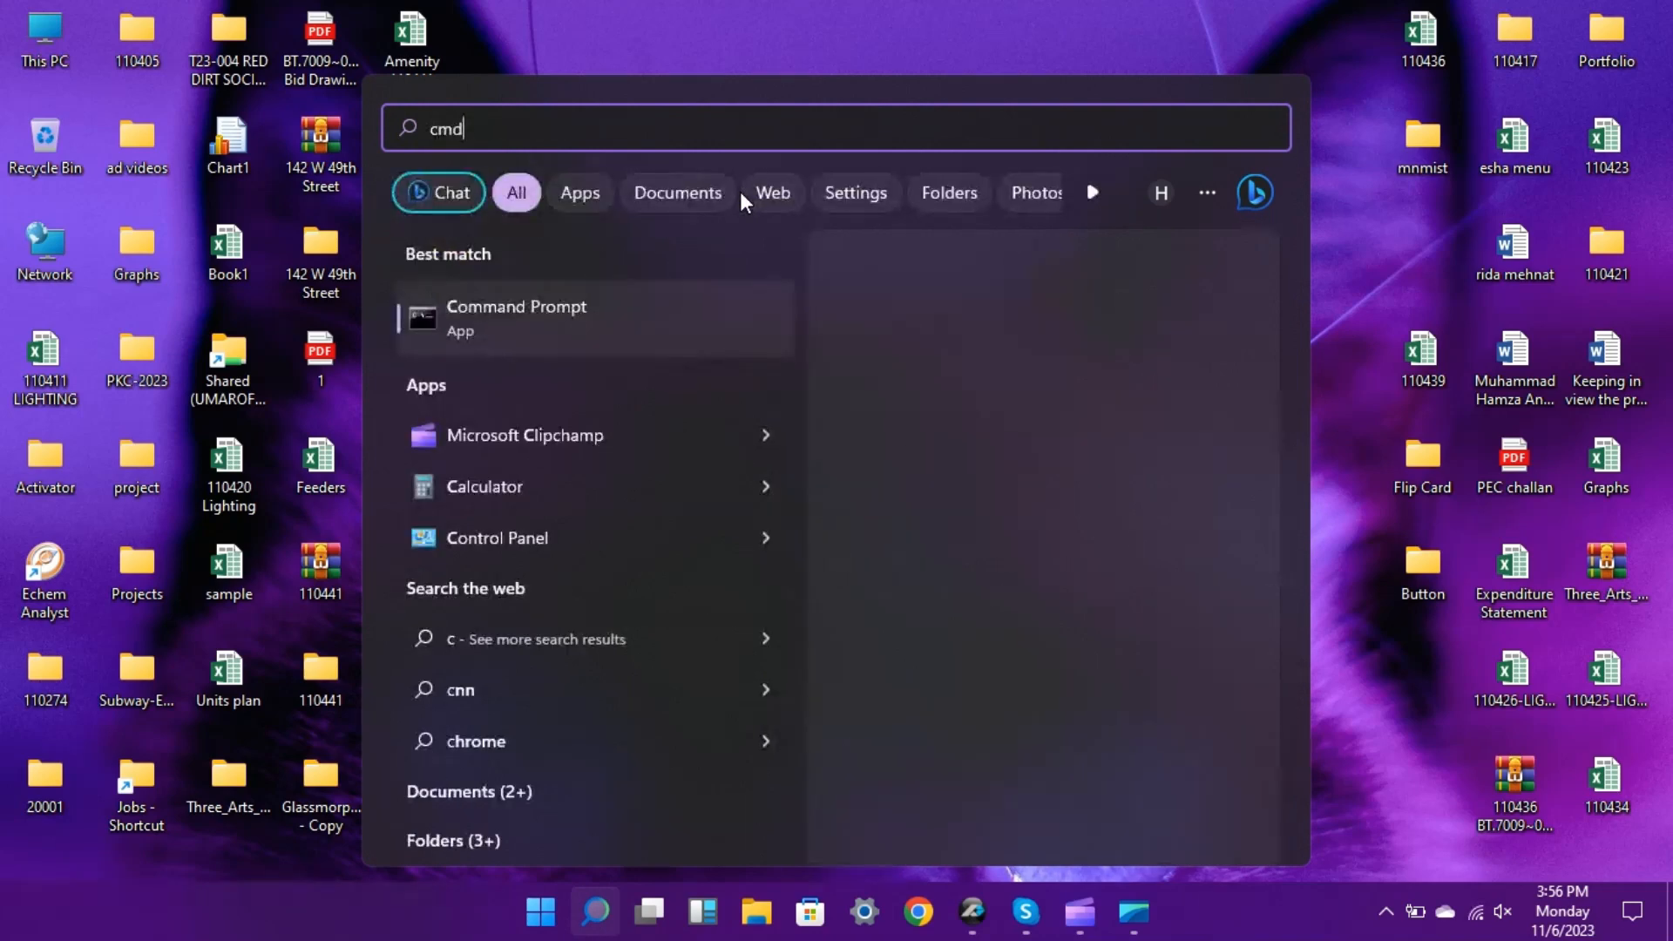
# Step: Open Command Prompt and run java -version to check whether Java is available
pyautogui.click(607, 307)
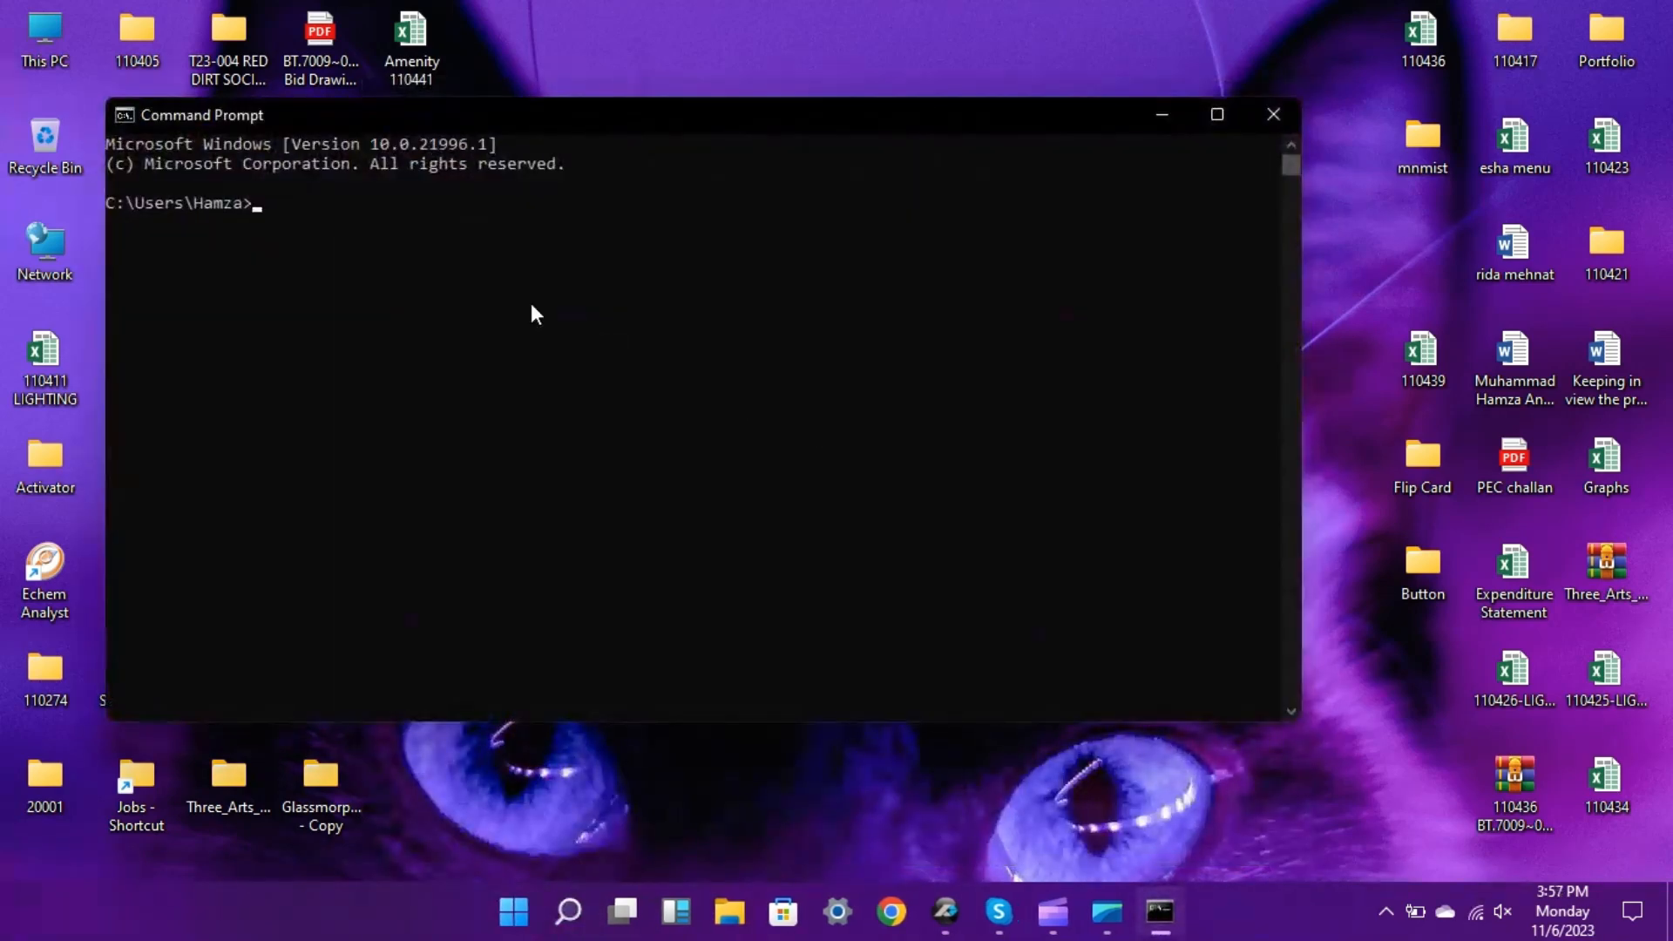
pyautogui.write('java -version')
pyautogui.press('Return')
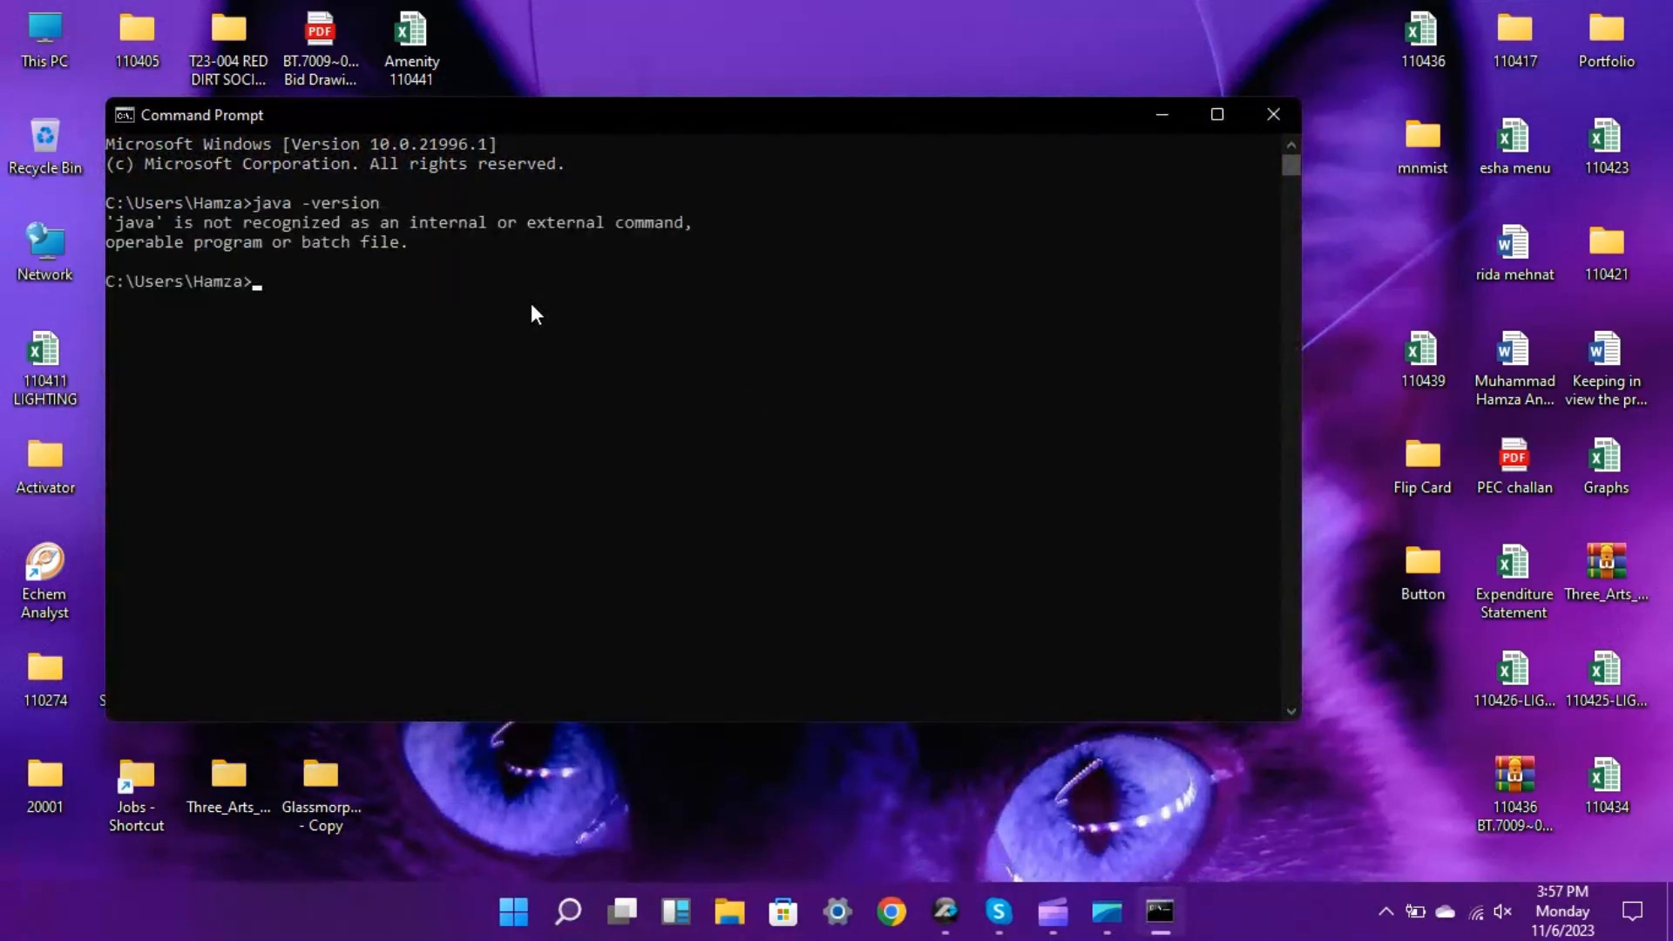
pyautogui.moveTo(446, 241); pyautogui.dragTo(116, 223)
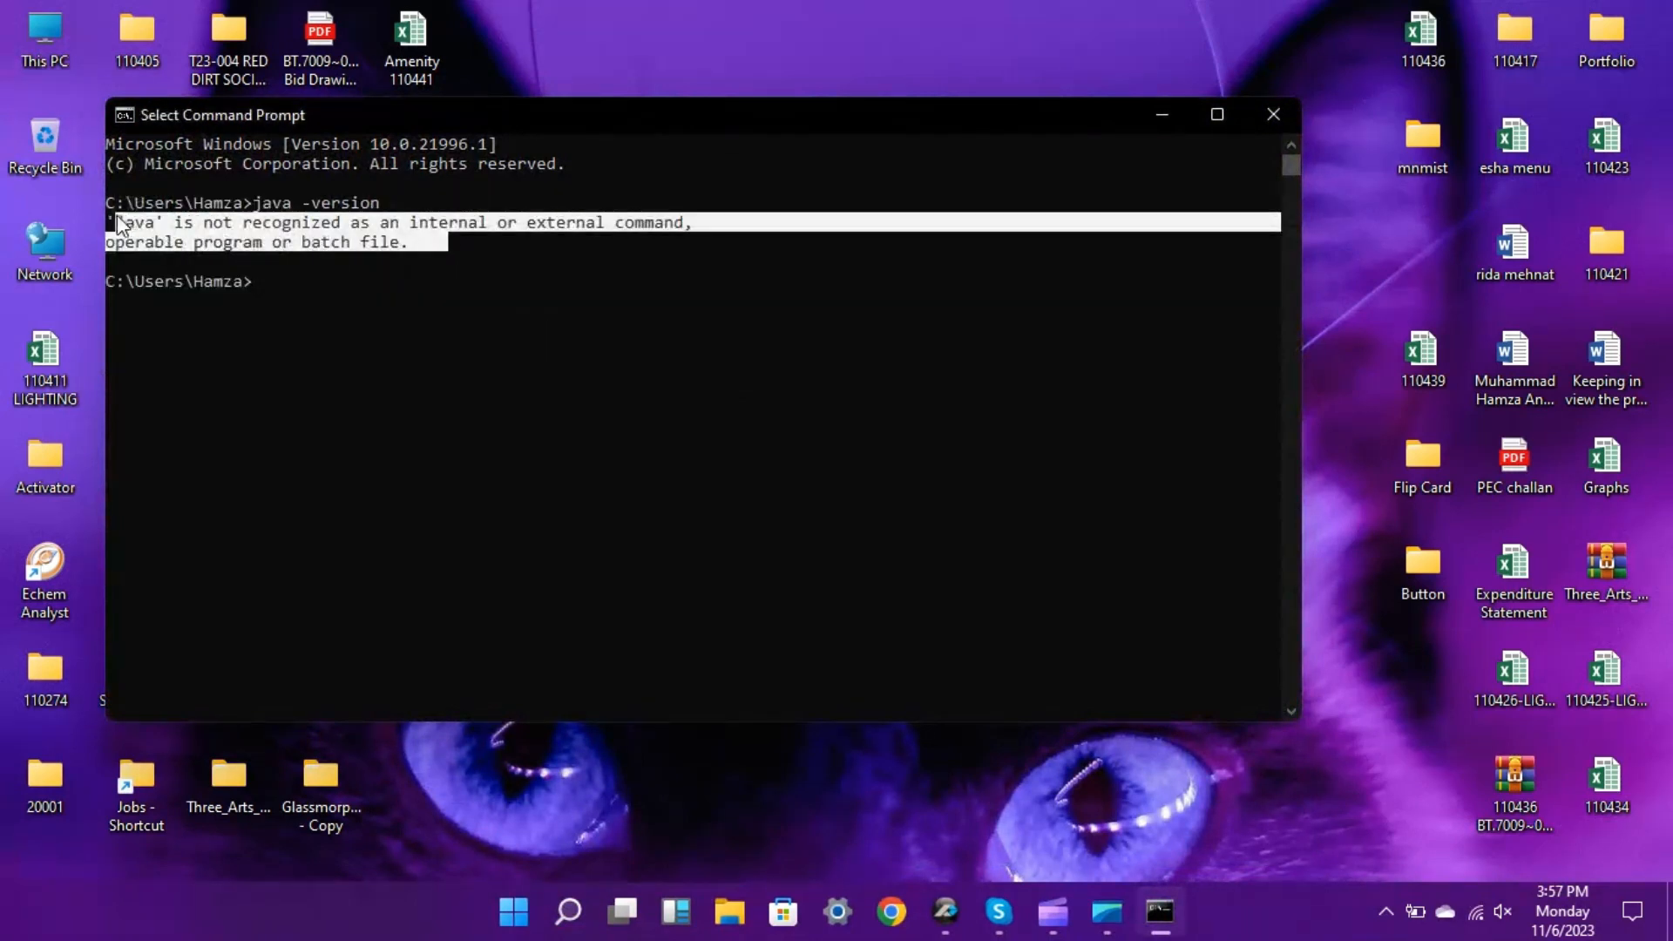
# Step: Run javac -version to check for the Java compiler, and close Command Prompt
pyautogui.click(302, 286)
pyautogui.write('jav')
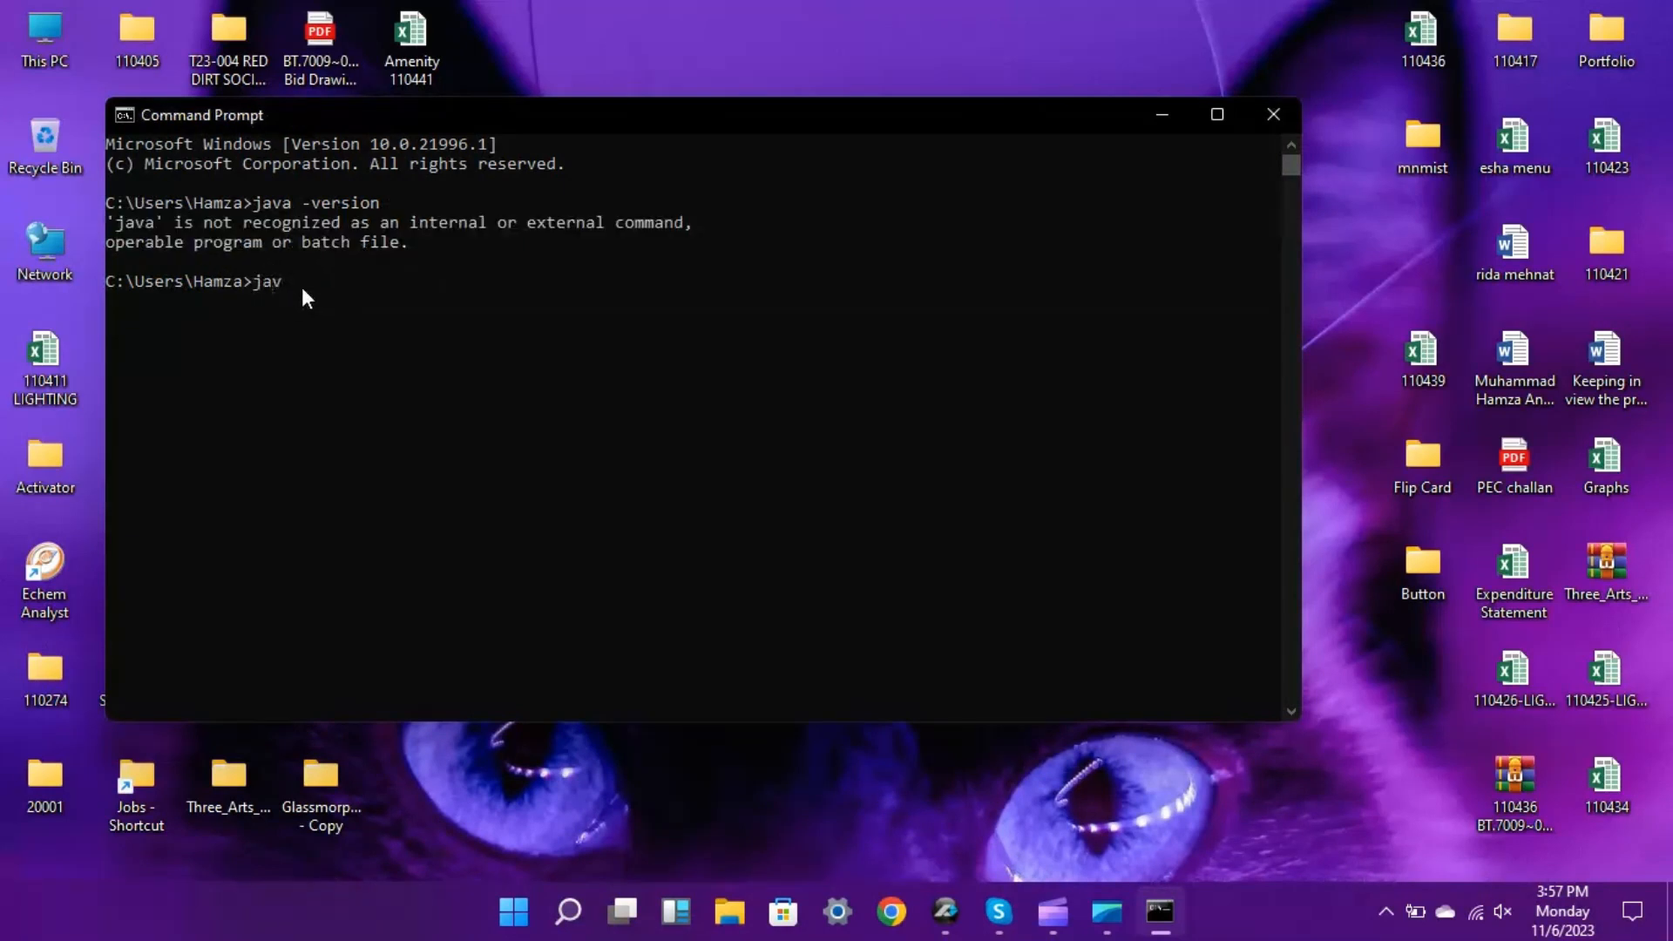
pyautogui.write('ac -version')
pyautogui.press('Return')
pyautogui.click(442, 319)
pyautogui.moveTo(441, 321); pyautogui.dragTo(107, 307)
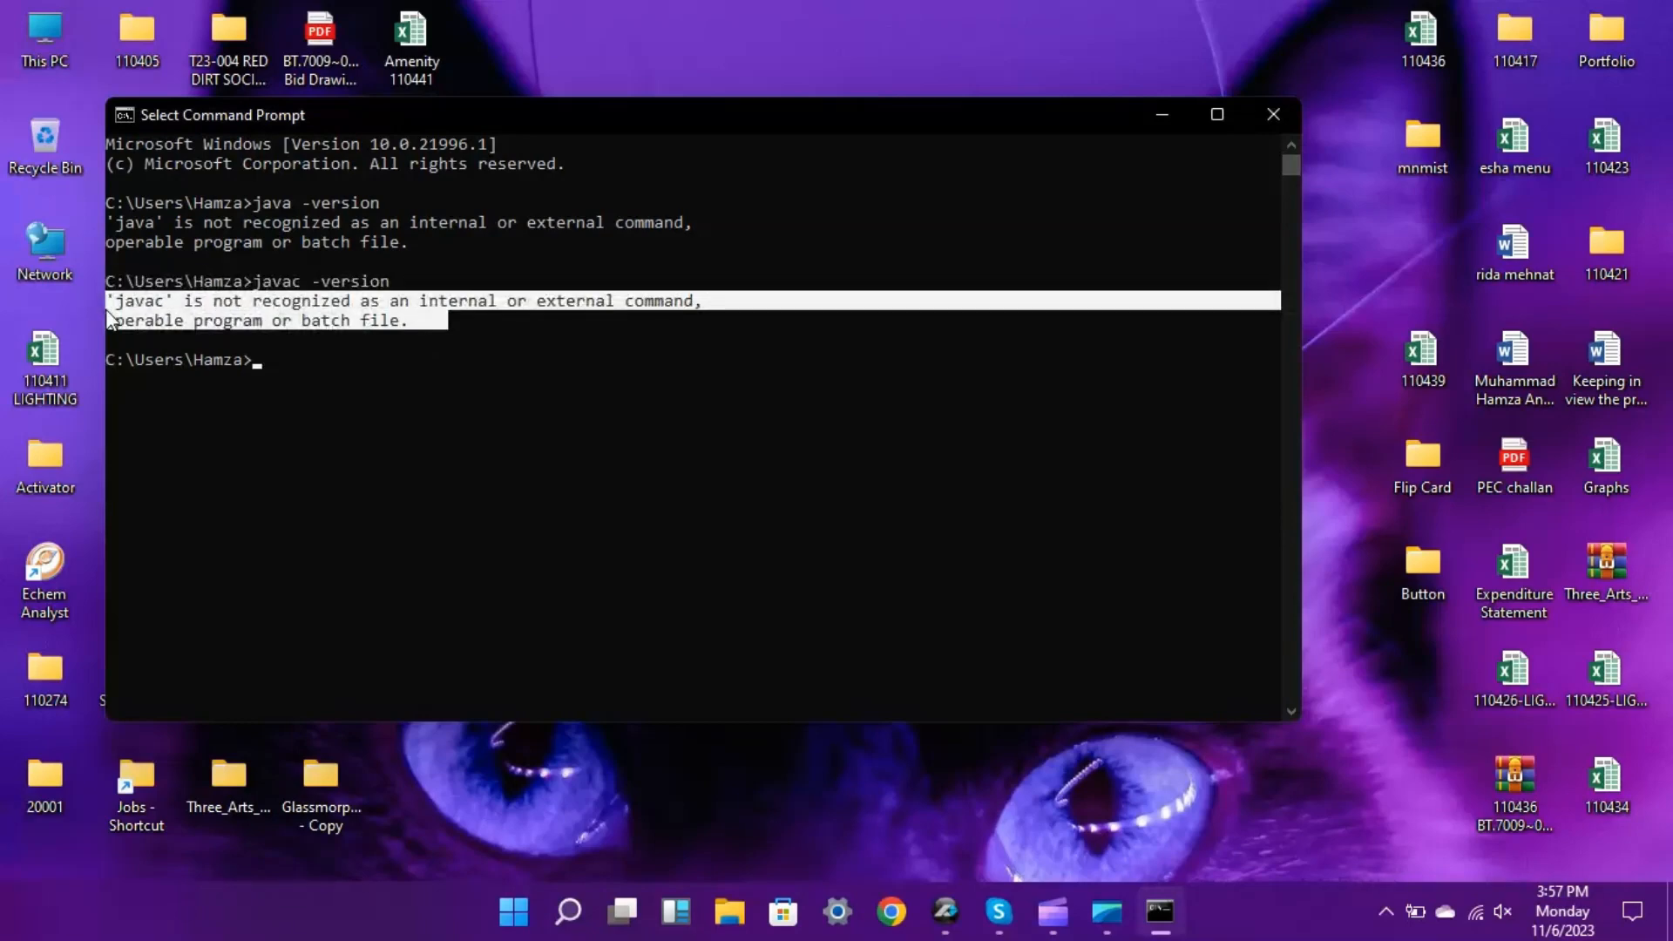
pyautogui.hotkey('ctrl', 'c')
pyautogui.click(1272, 117)
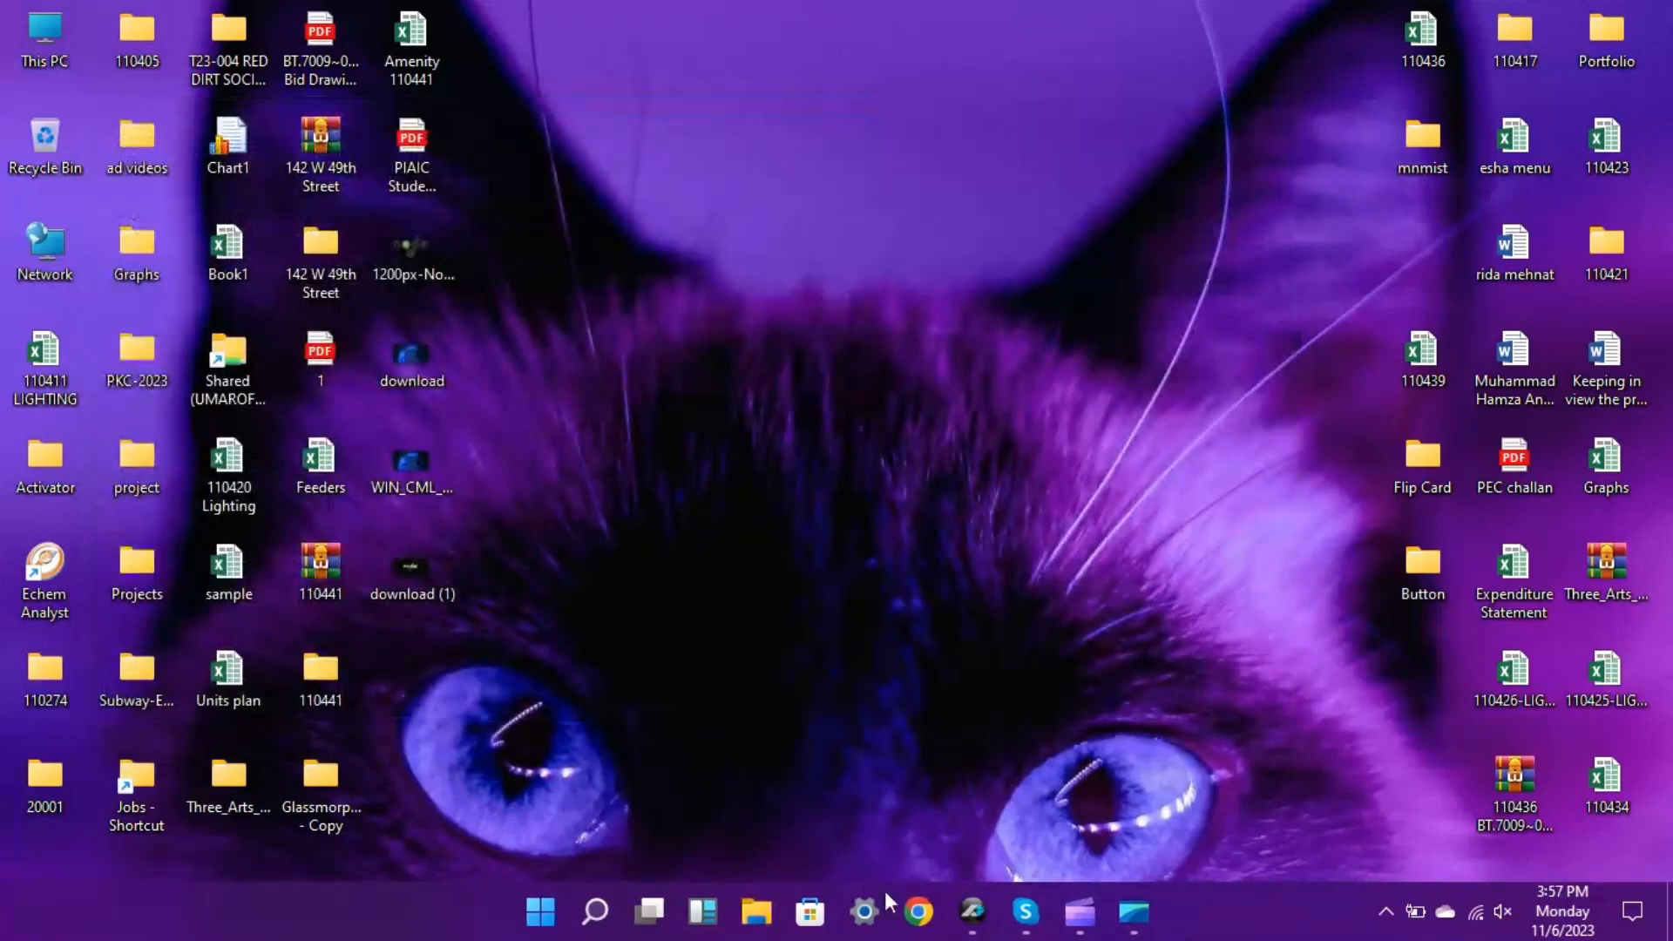
# Step: Switch to Chrome, search the web for "java se" and open Oracle's Java Downloads page
pyautogui.click(889, 906)
pyautogui.write('e')
pyautogui.press('Delete')
pyautogui.press('Return')
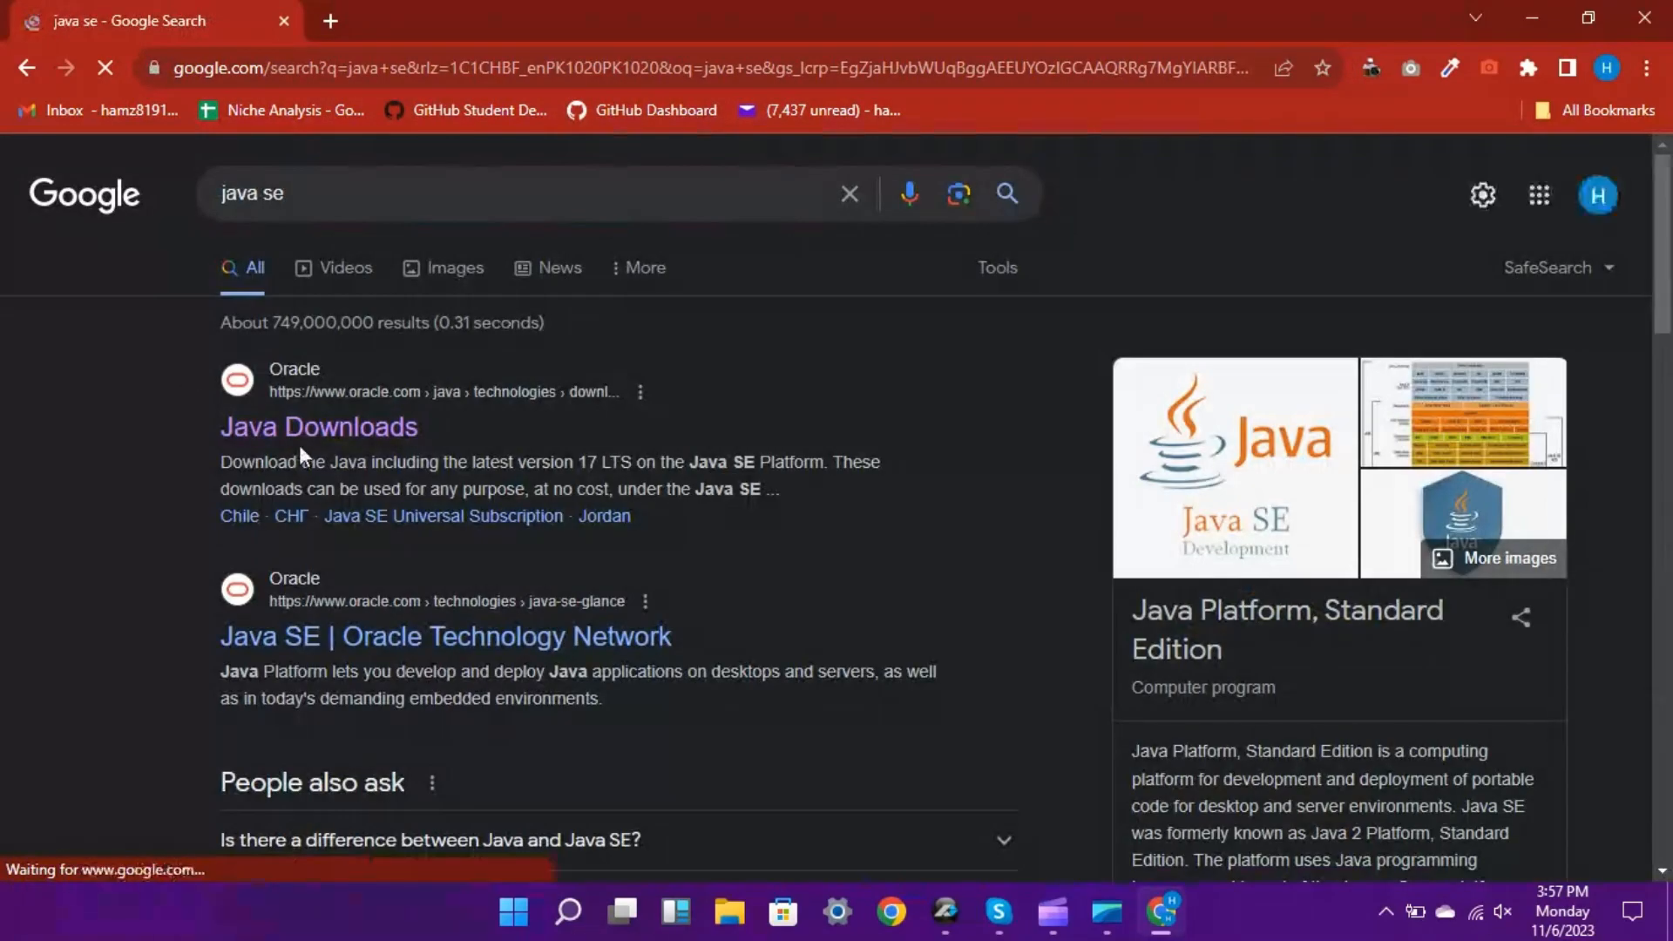
pyautogui.click(310, 440)
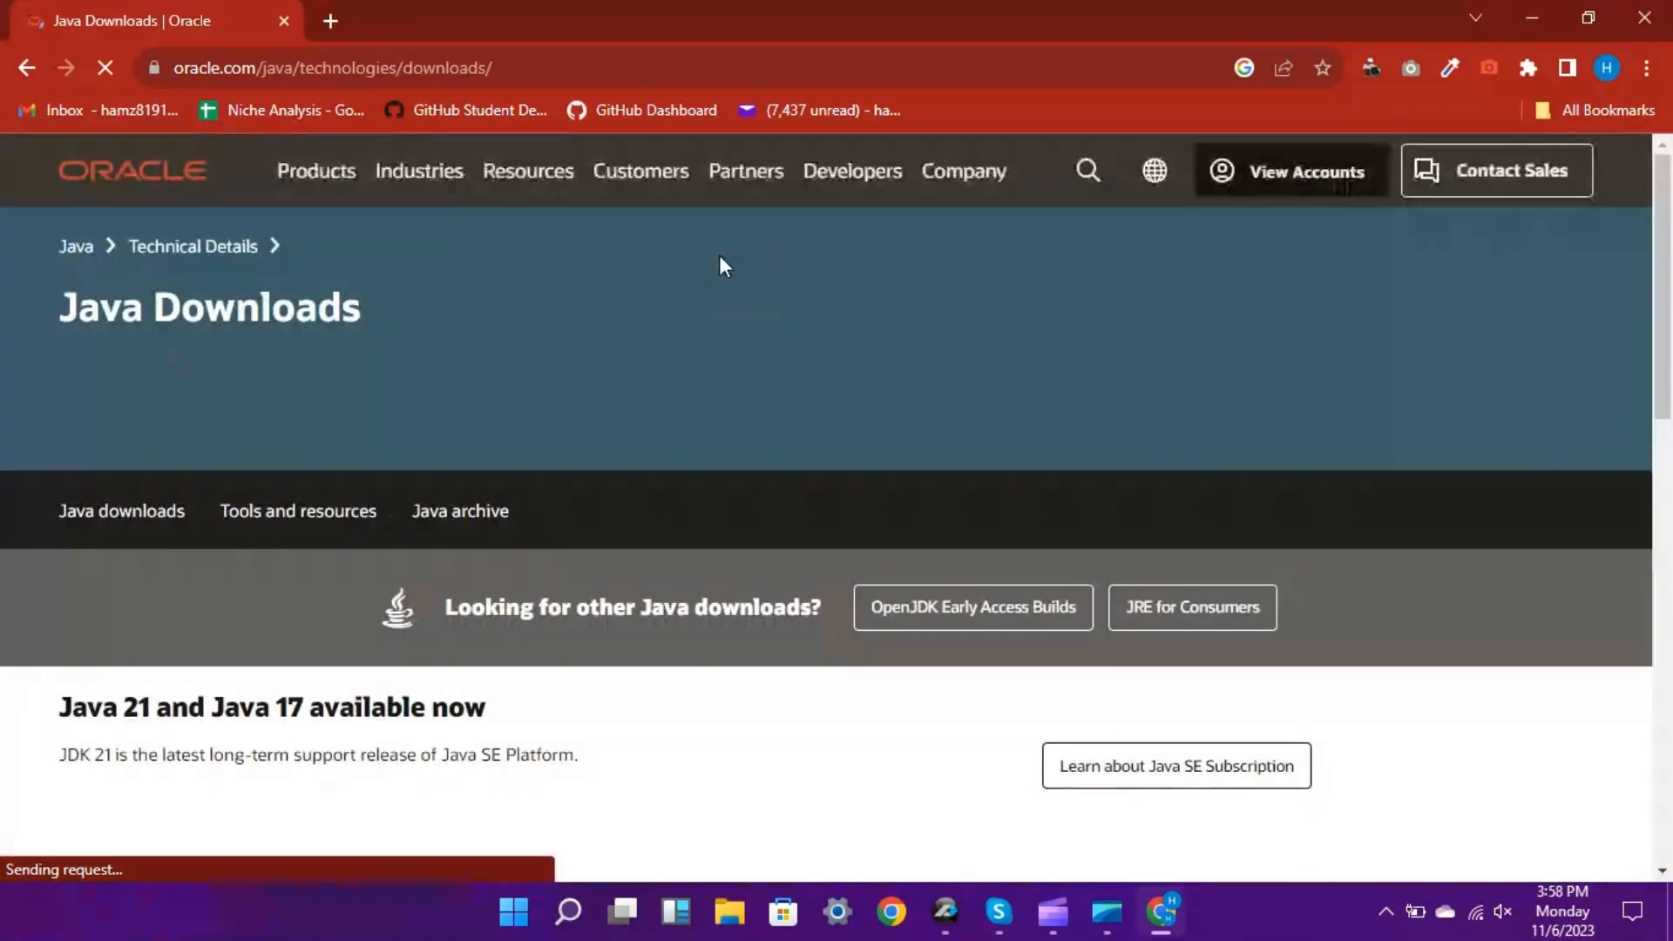
# Step: Sign in to the Oracle account from the Java Downloads page
pyautogui.click(1343, 177)
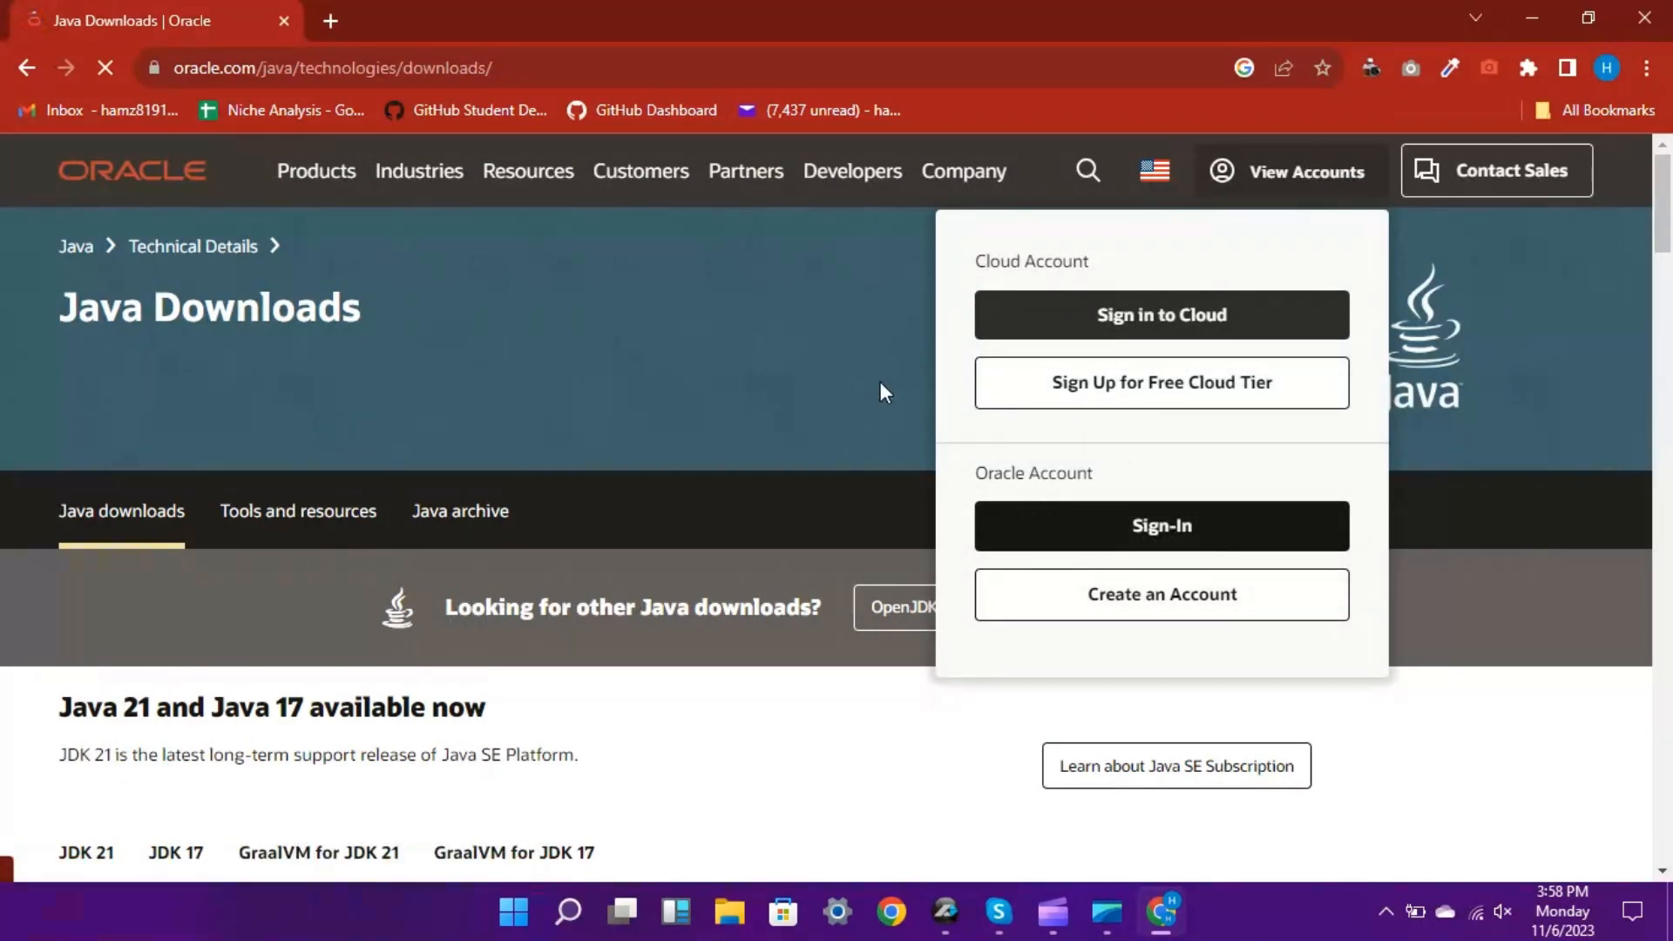
pyautogui.scroll(-3, 863, 387)
pyautogui.scroll(3, 846, 394)
pyautogui.click(1013, 284)
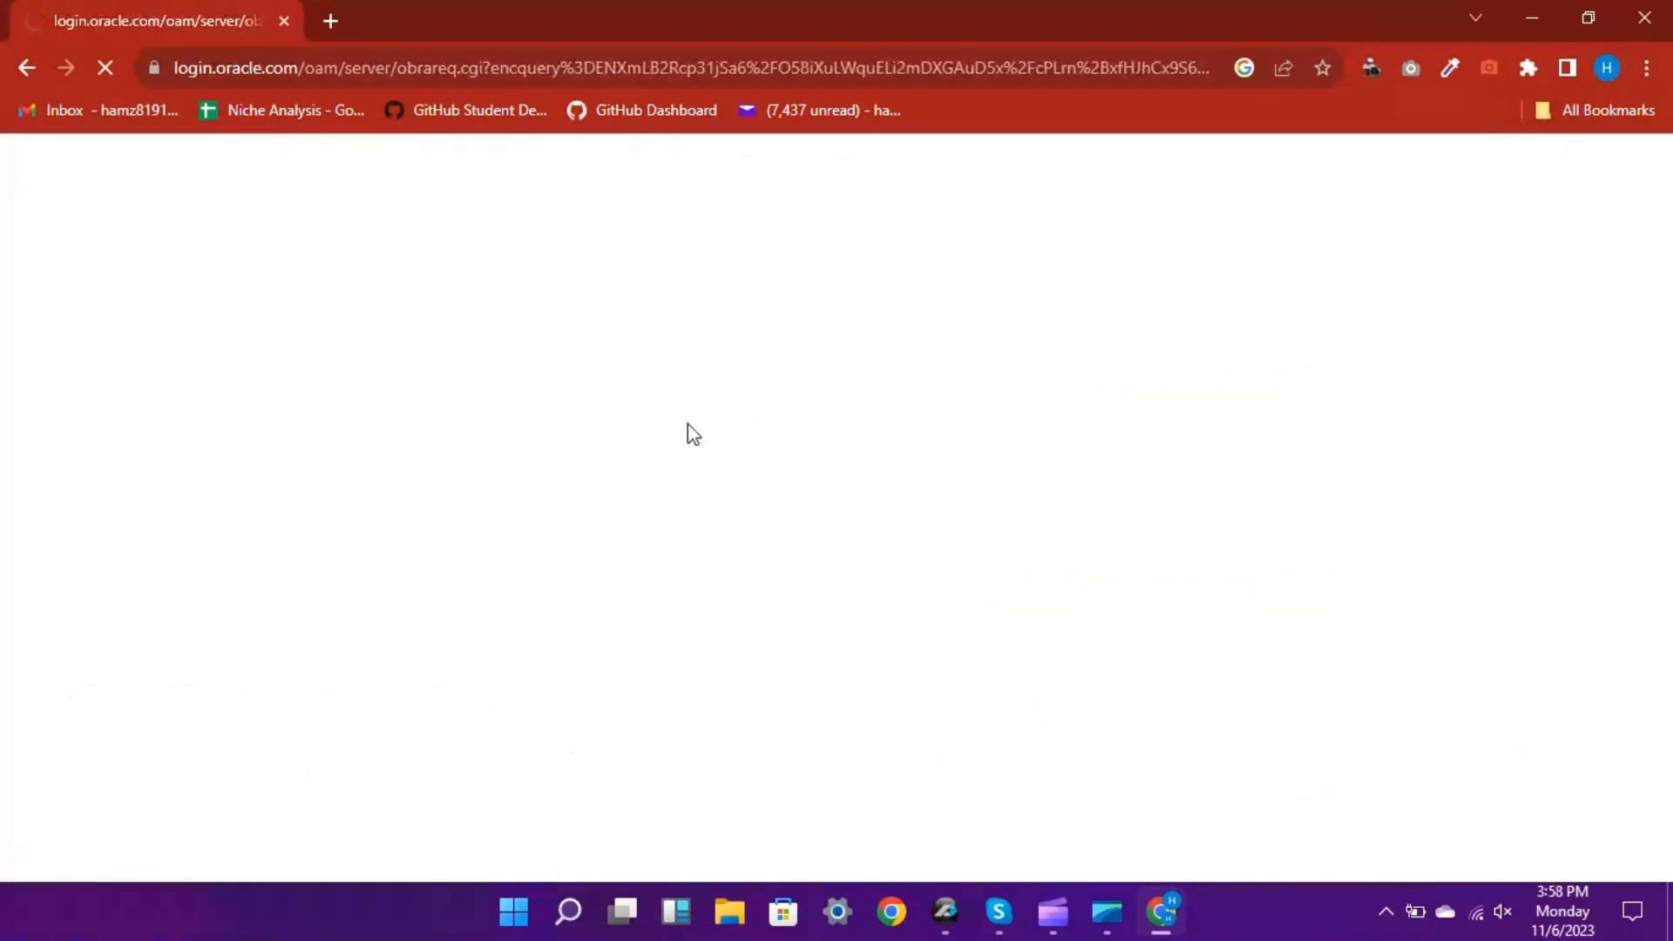
# Step: Find Java SE Development Kit 8u391 on the downloads page and show its Windows installers
pyautogui.scroll(-15, 803, 452)
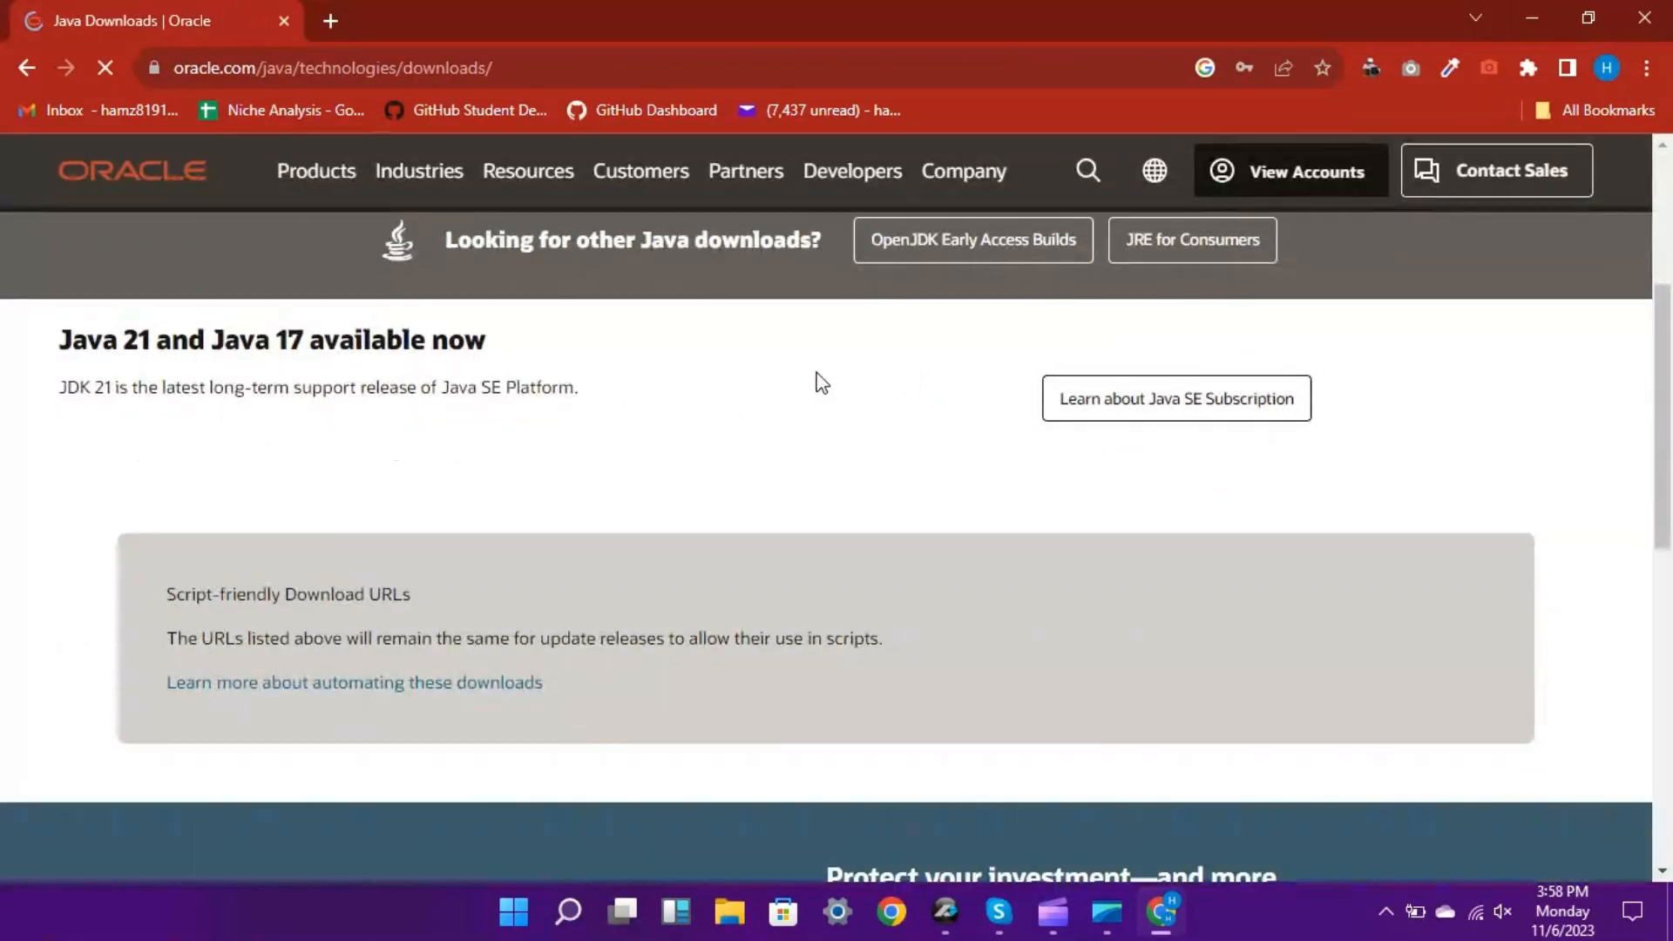
pyautogui.scroll(3, 709, 405)
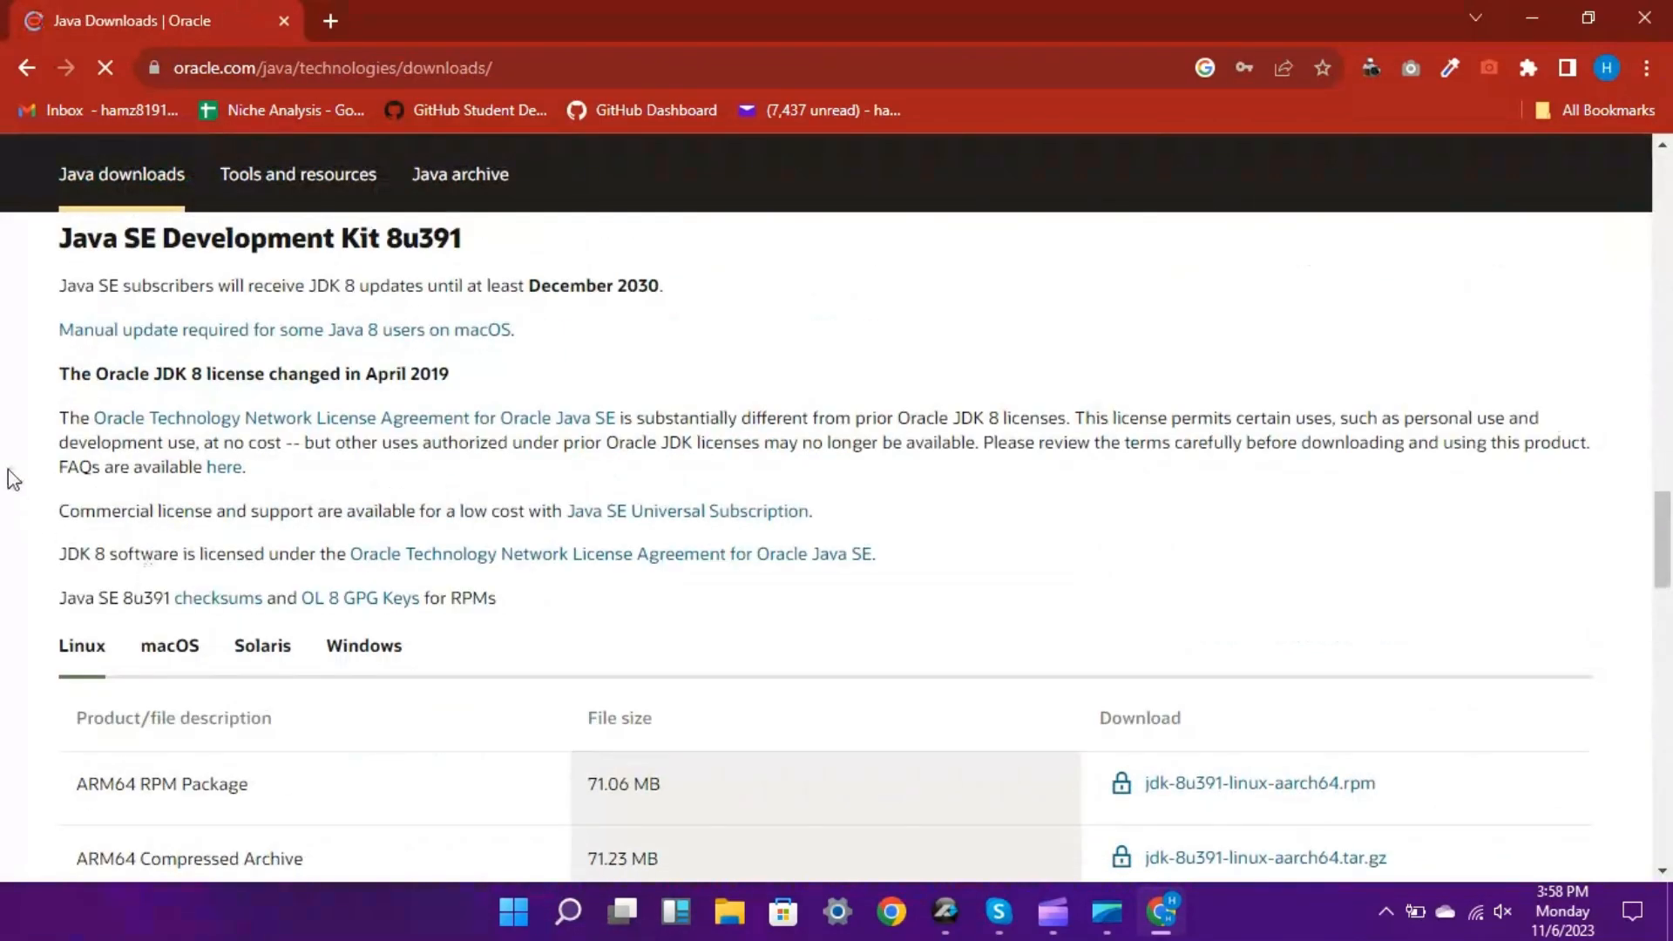
pyautogui.moveTo(63, 248); pyautogui.dragTo(336, 278)
pyautogui.scroll(-5, 422, 391)
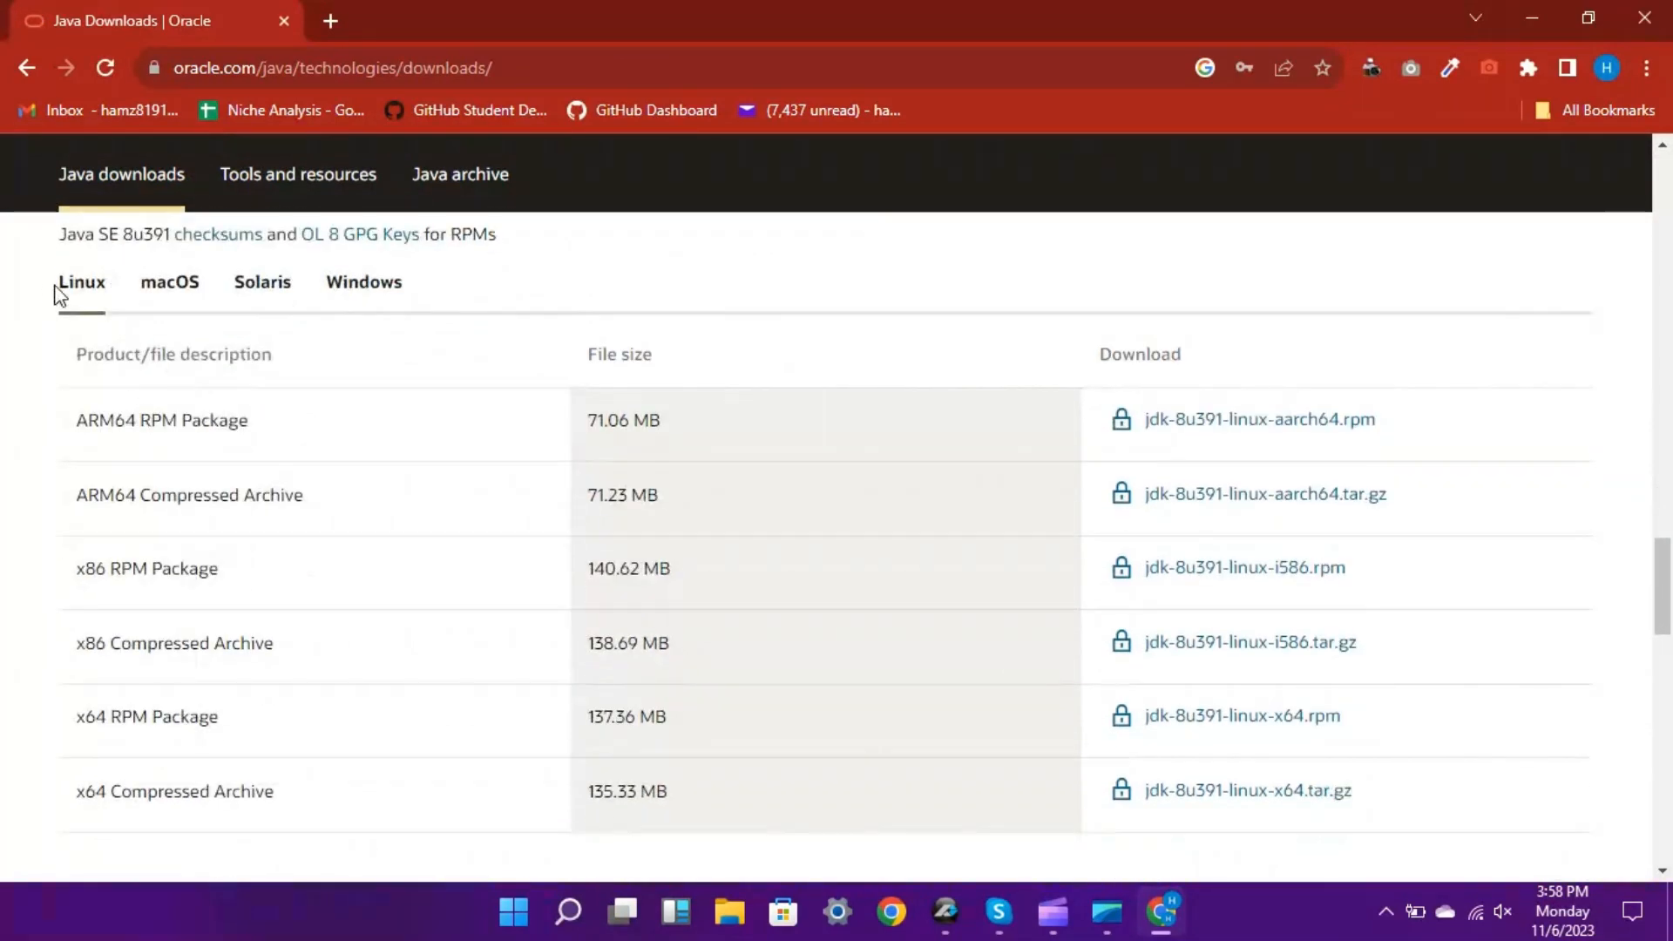
pyautogui.click(368, 283)
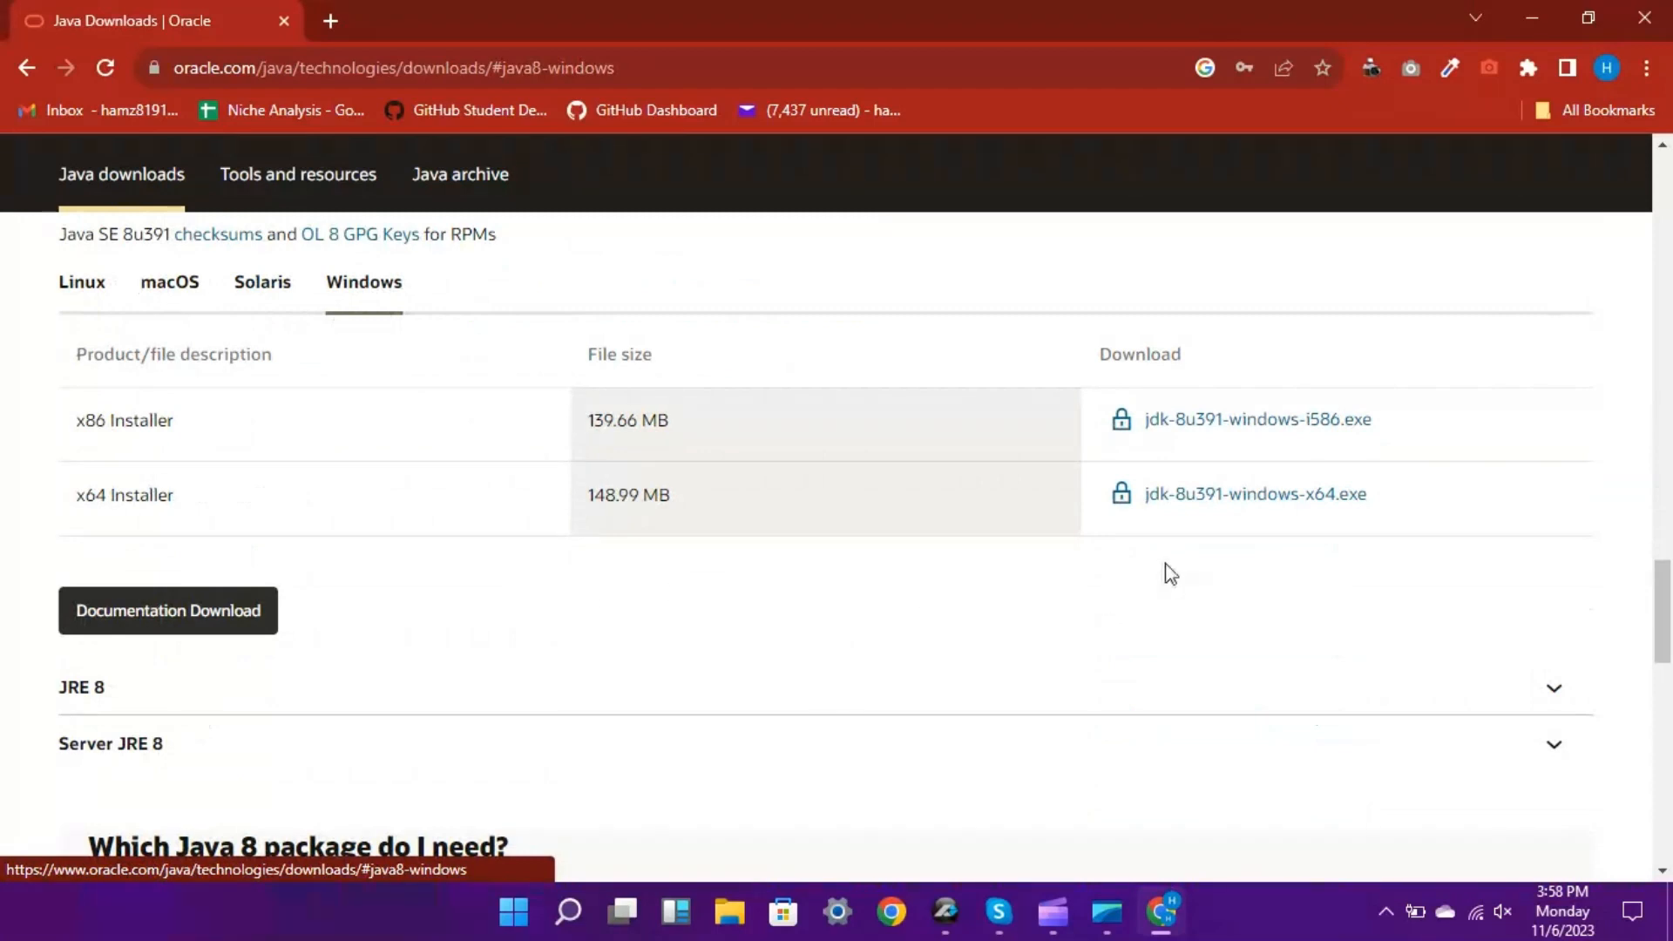
# Step: Download the x64 installer jdk-8u391-windows-x64.exe, accepting the Oracle license agreement, and check the download's progress
pyautogui.moveTo(81, 498); pyautogui.dragTo(150, 497)
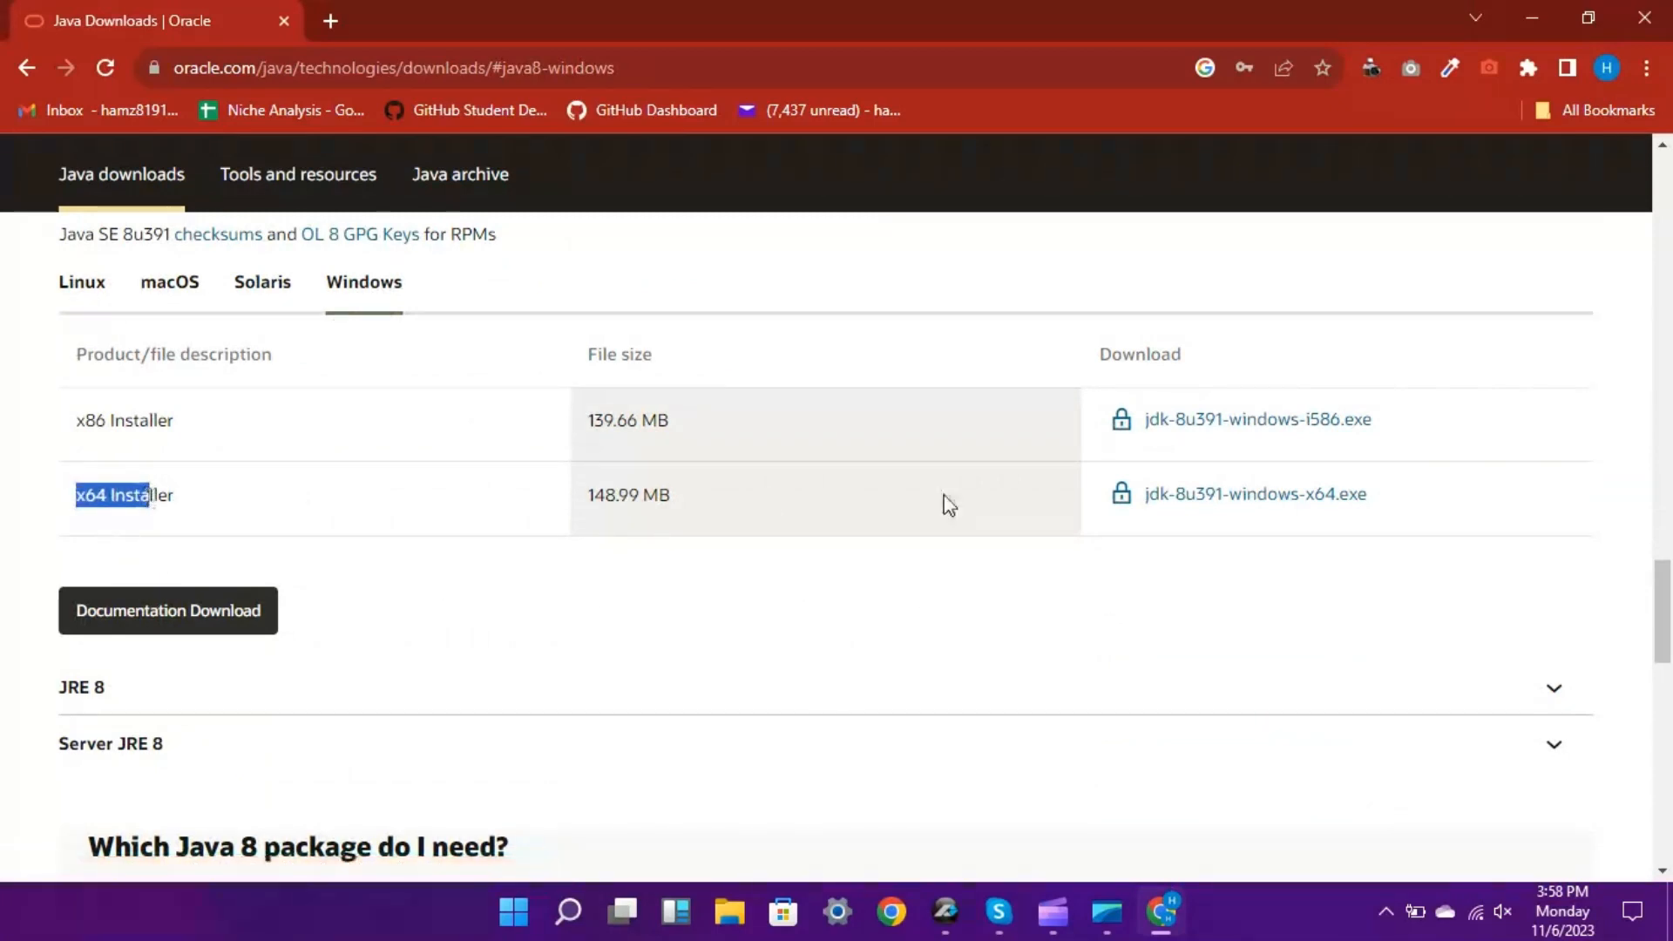
pyautogui.click(1203, 499)
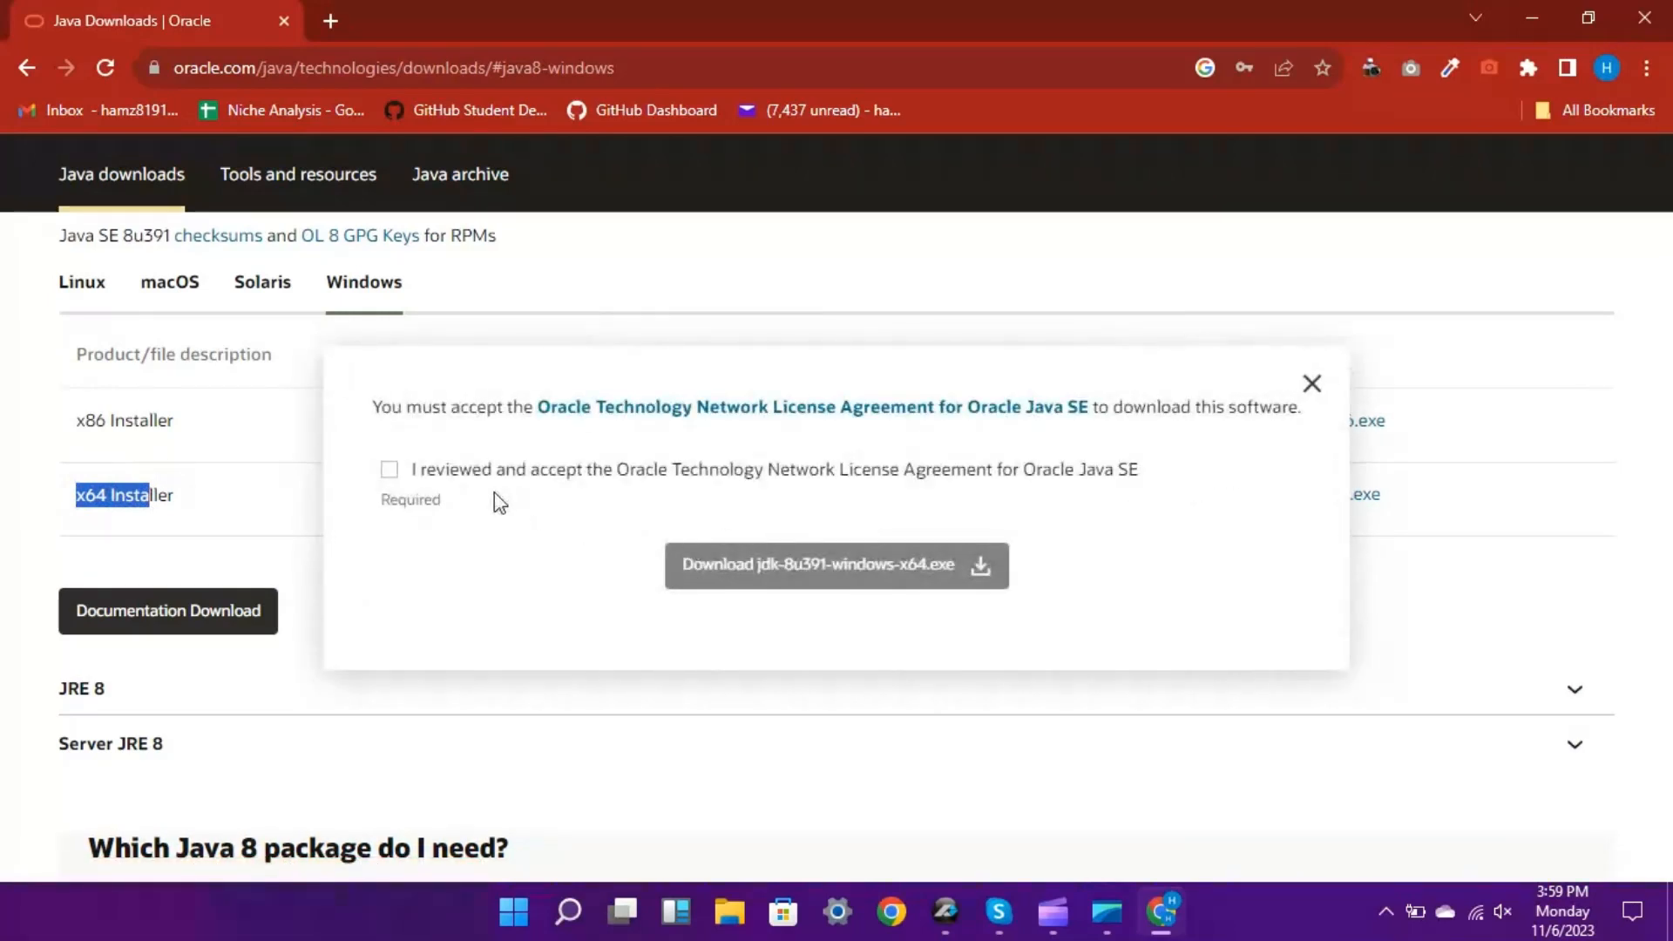
pyautogui.click(399, 468)
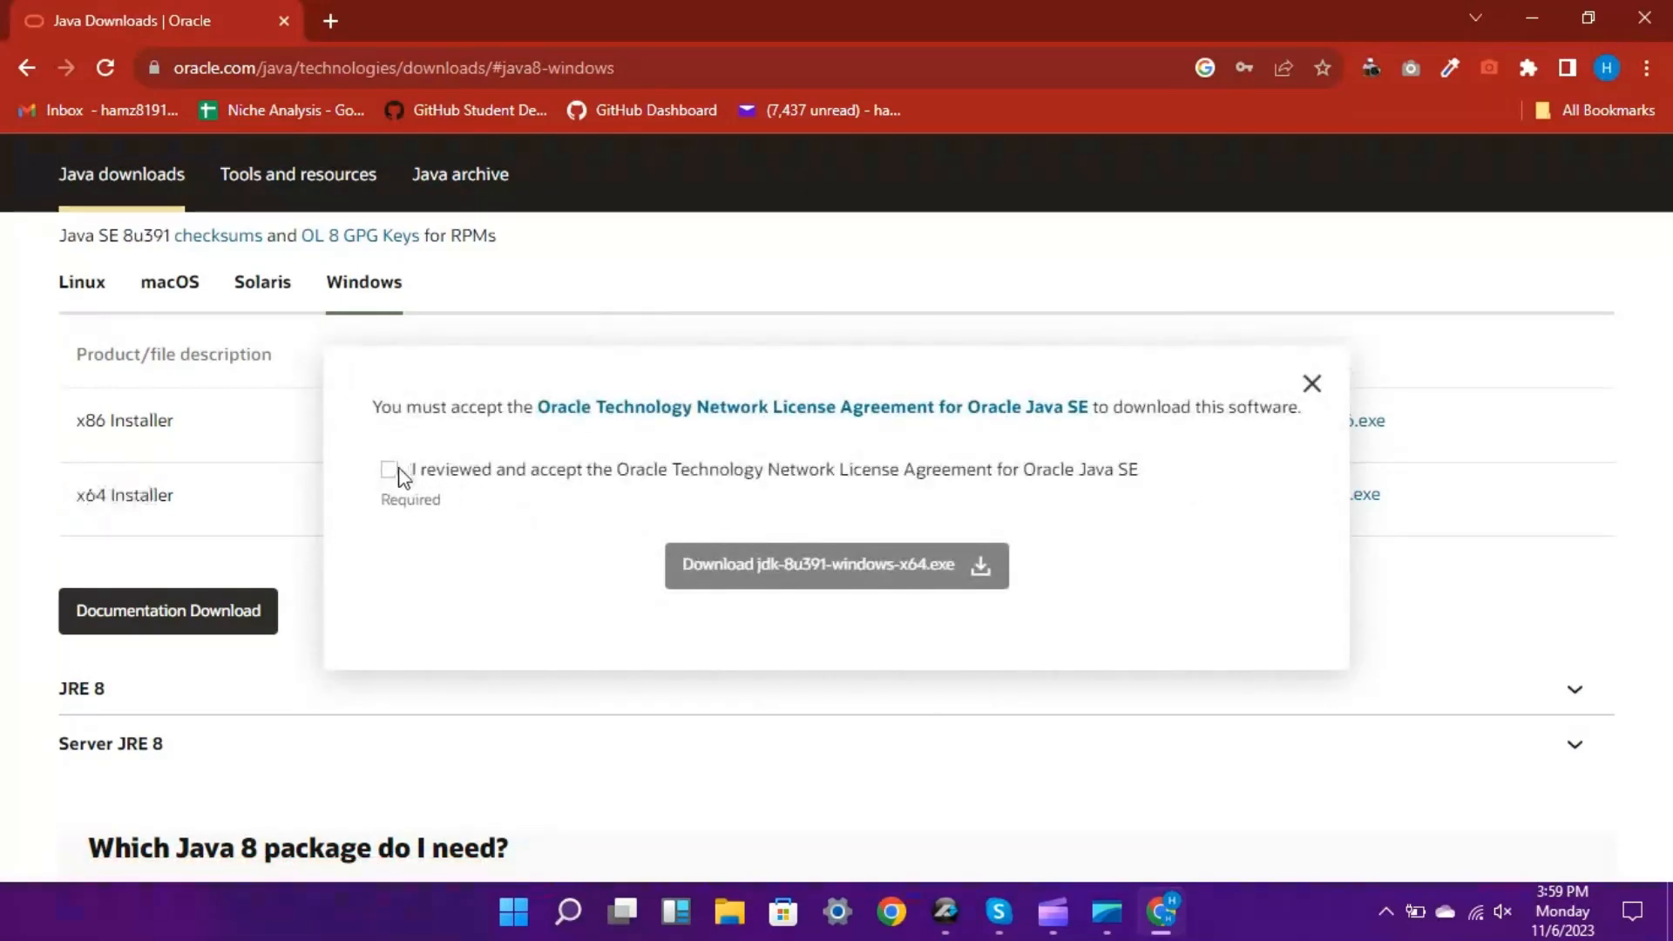
pyautogui.click(391, 473)
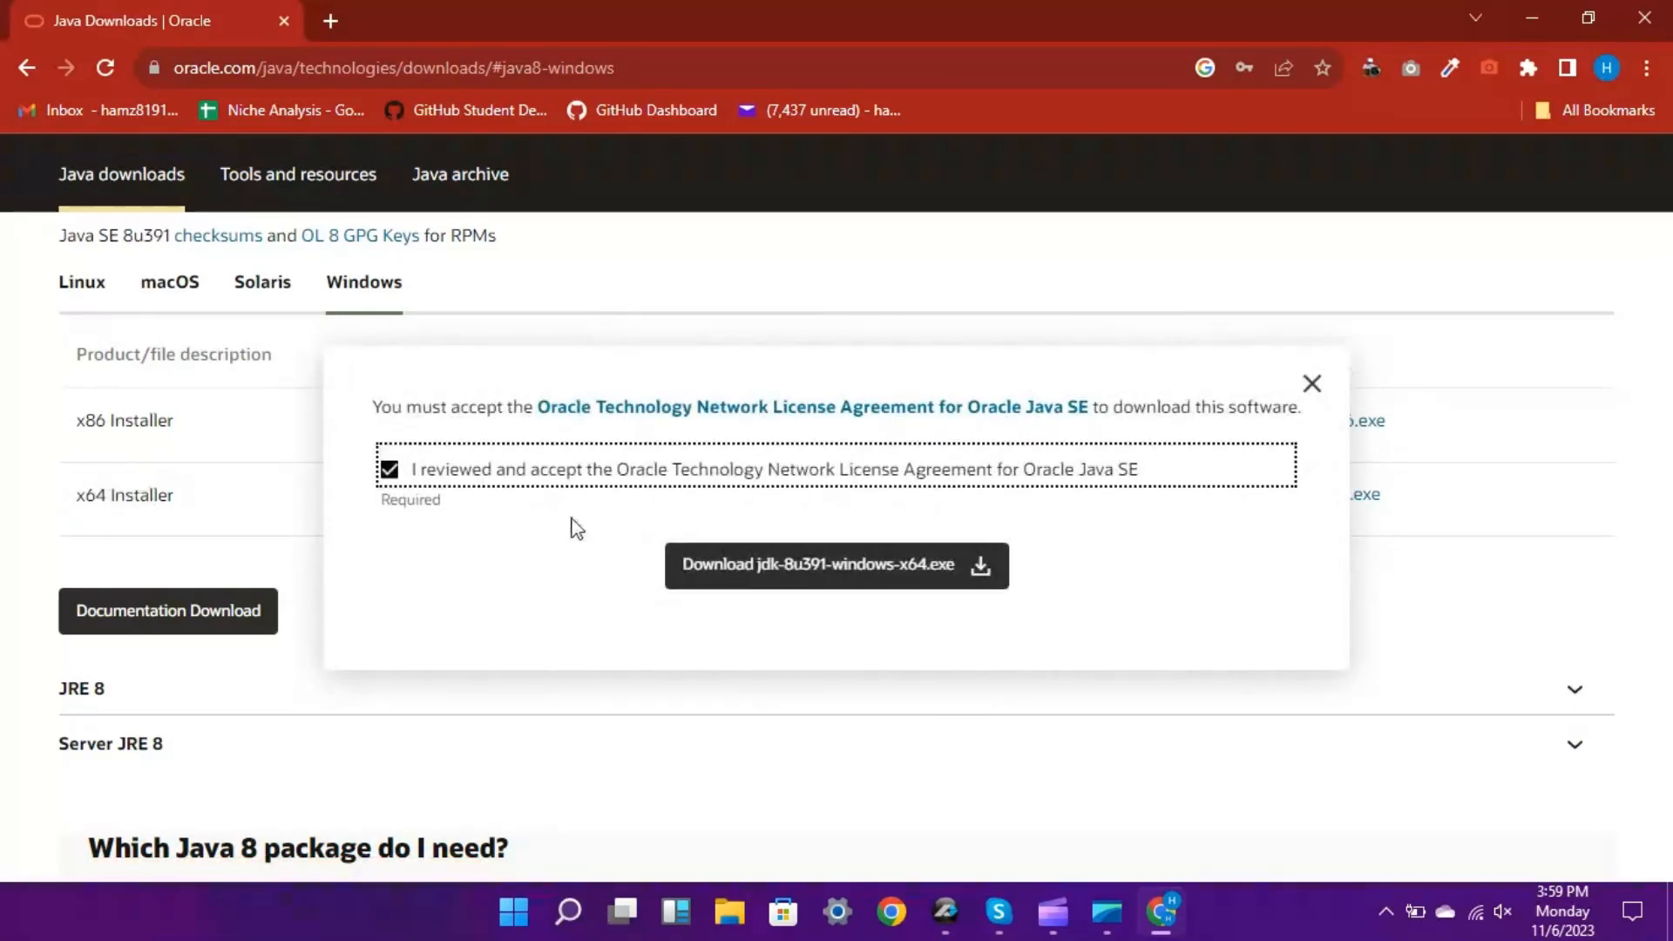
pyautogui.click(741, 567)
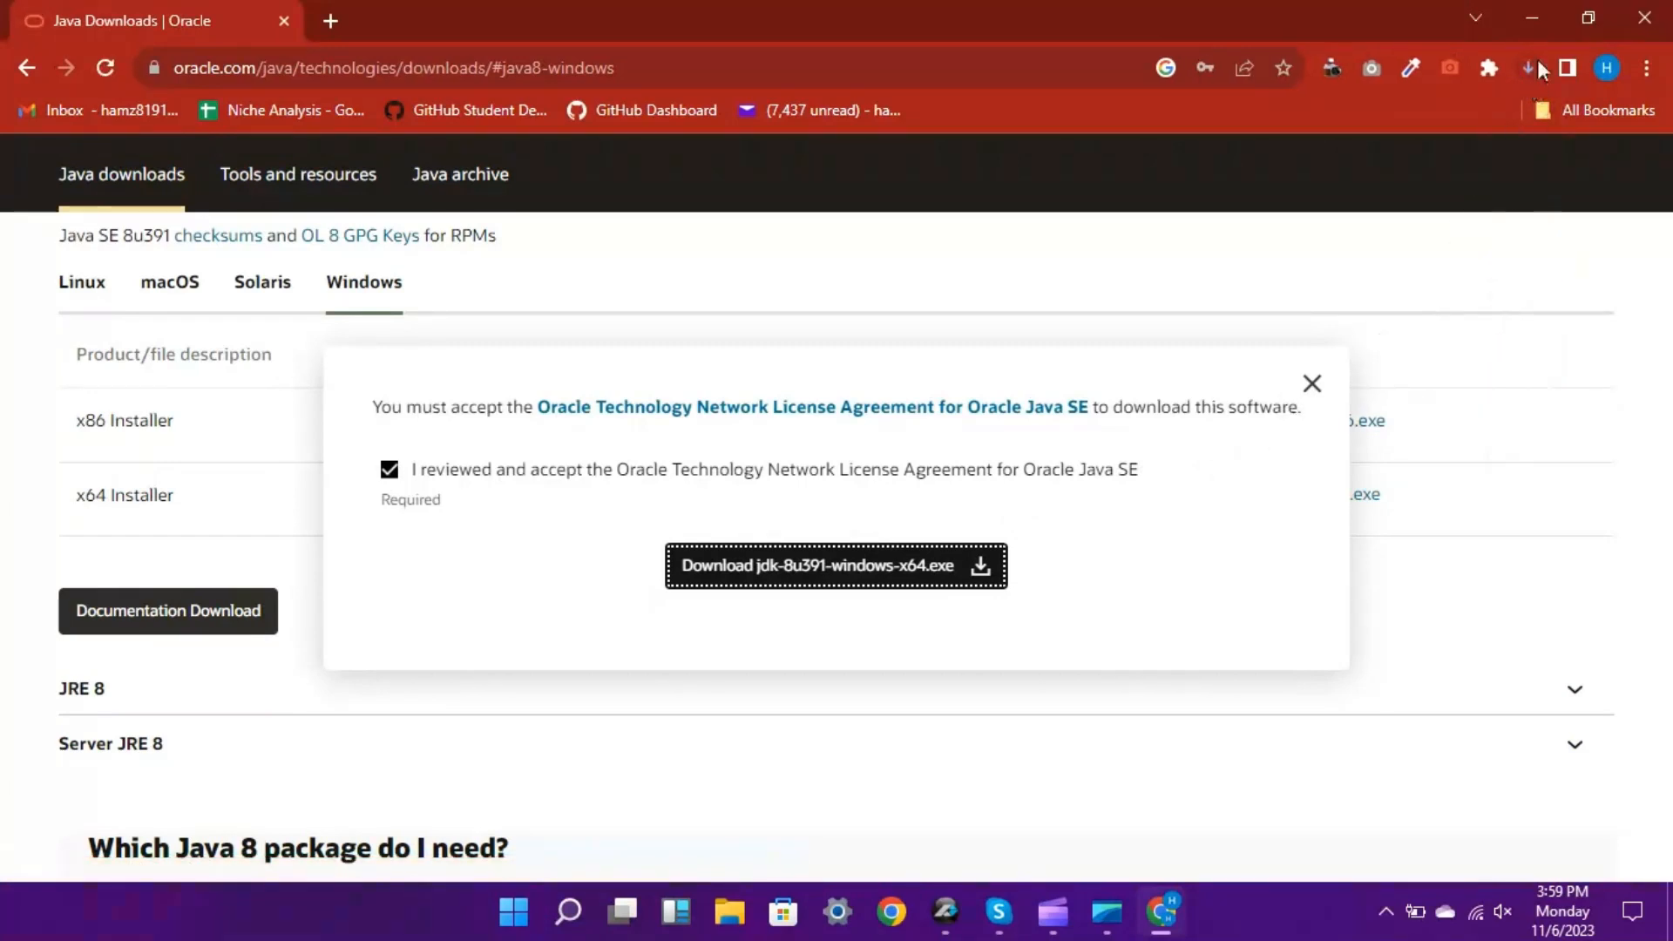
pyautogui.click(1531, 56)
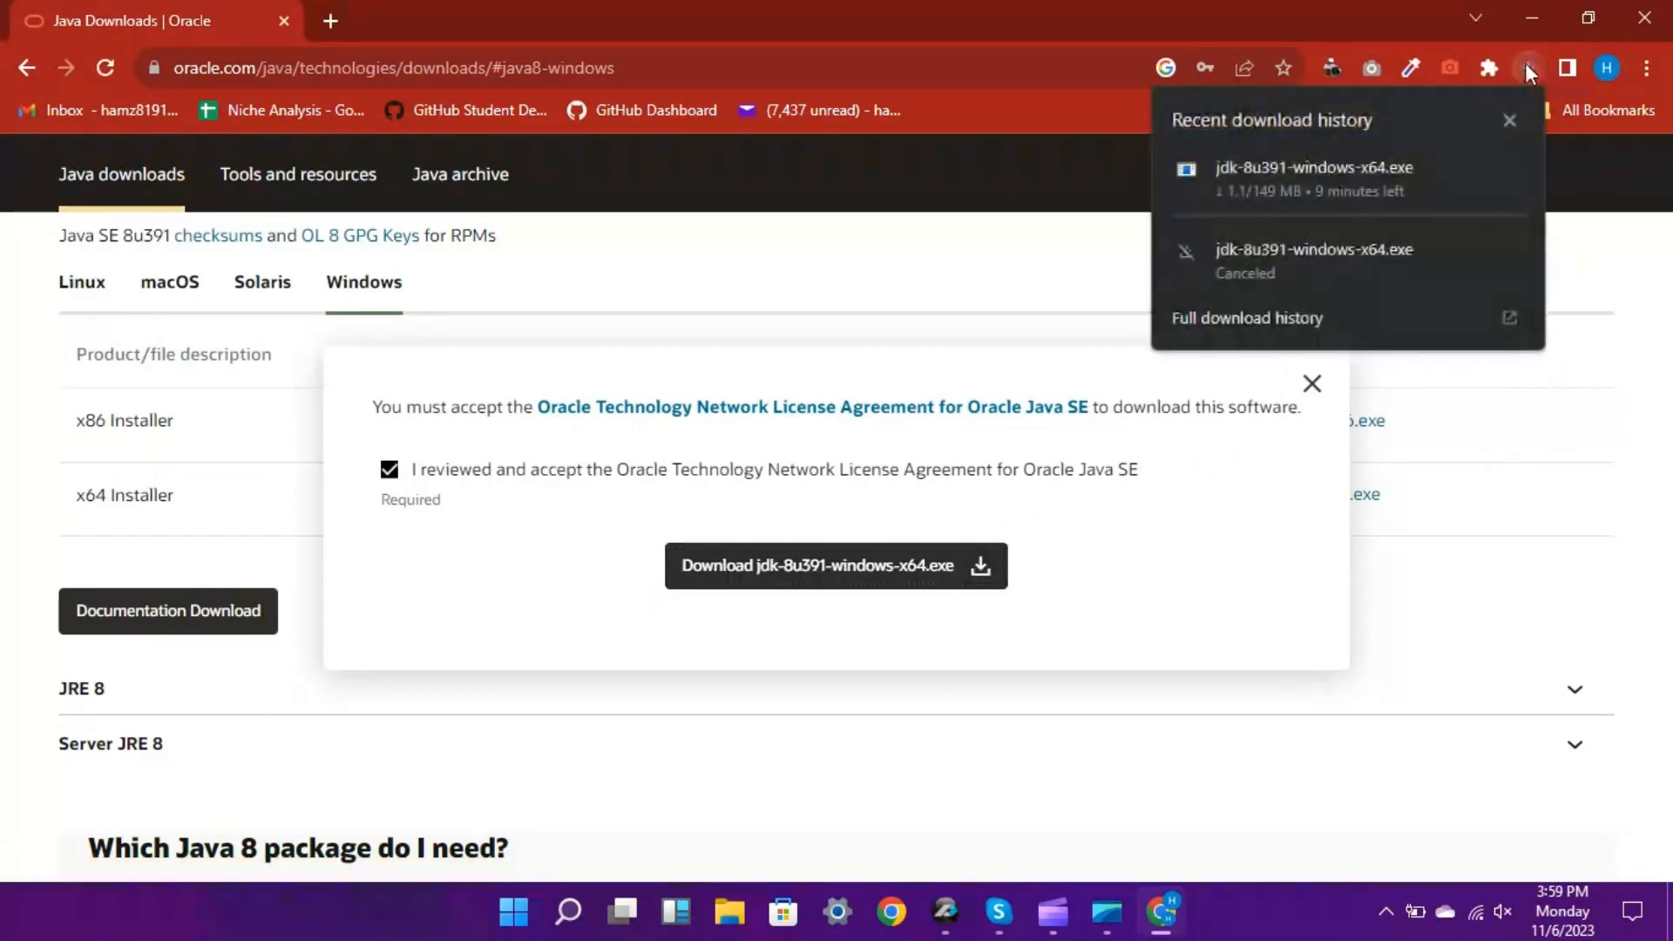
pyautogui.moveTo(1330, 153)
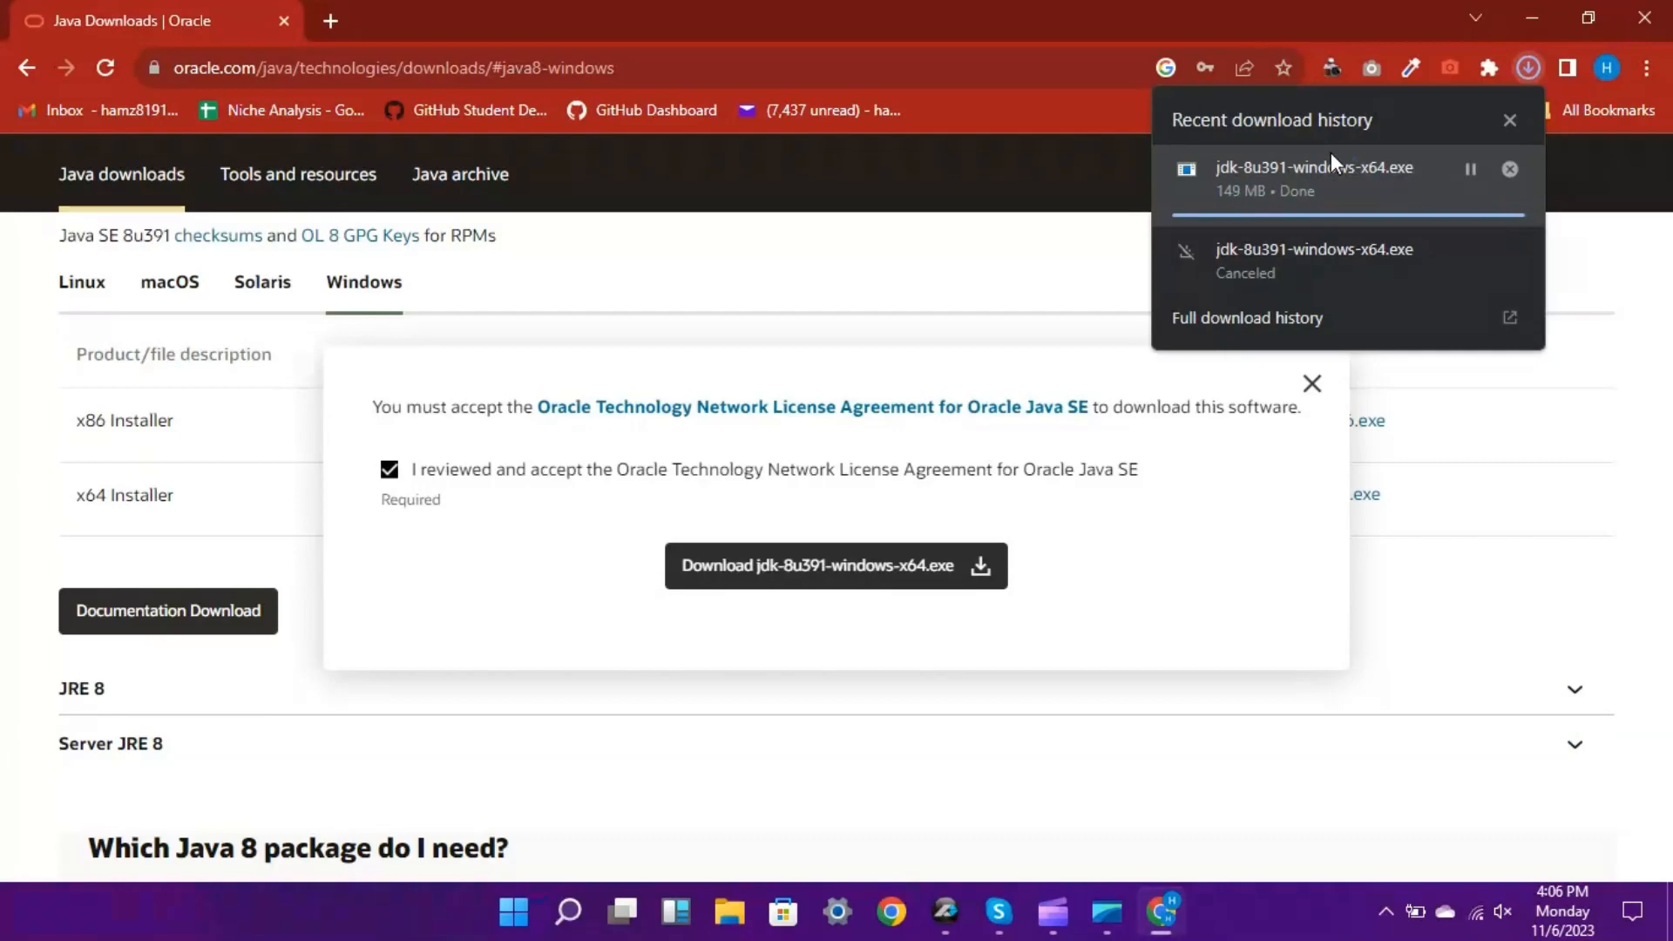
# Step: Launch the downloaded installer and install JDK 8 Update 391 with the default features and destination folders
pyautogui.click(1471, 169)
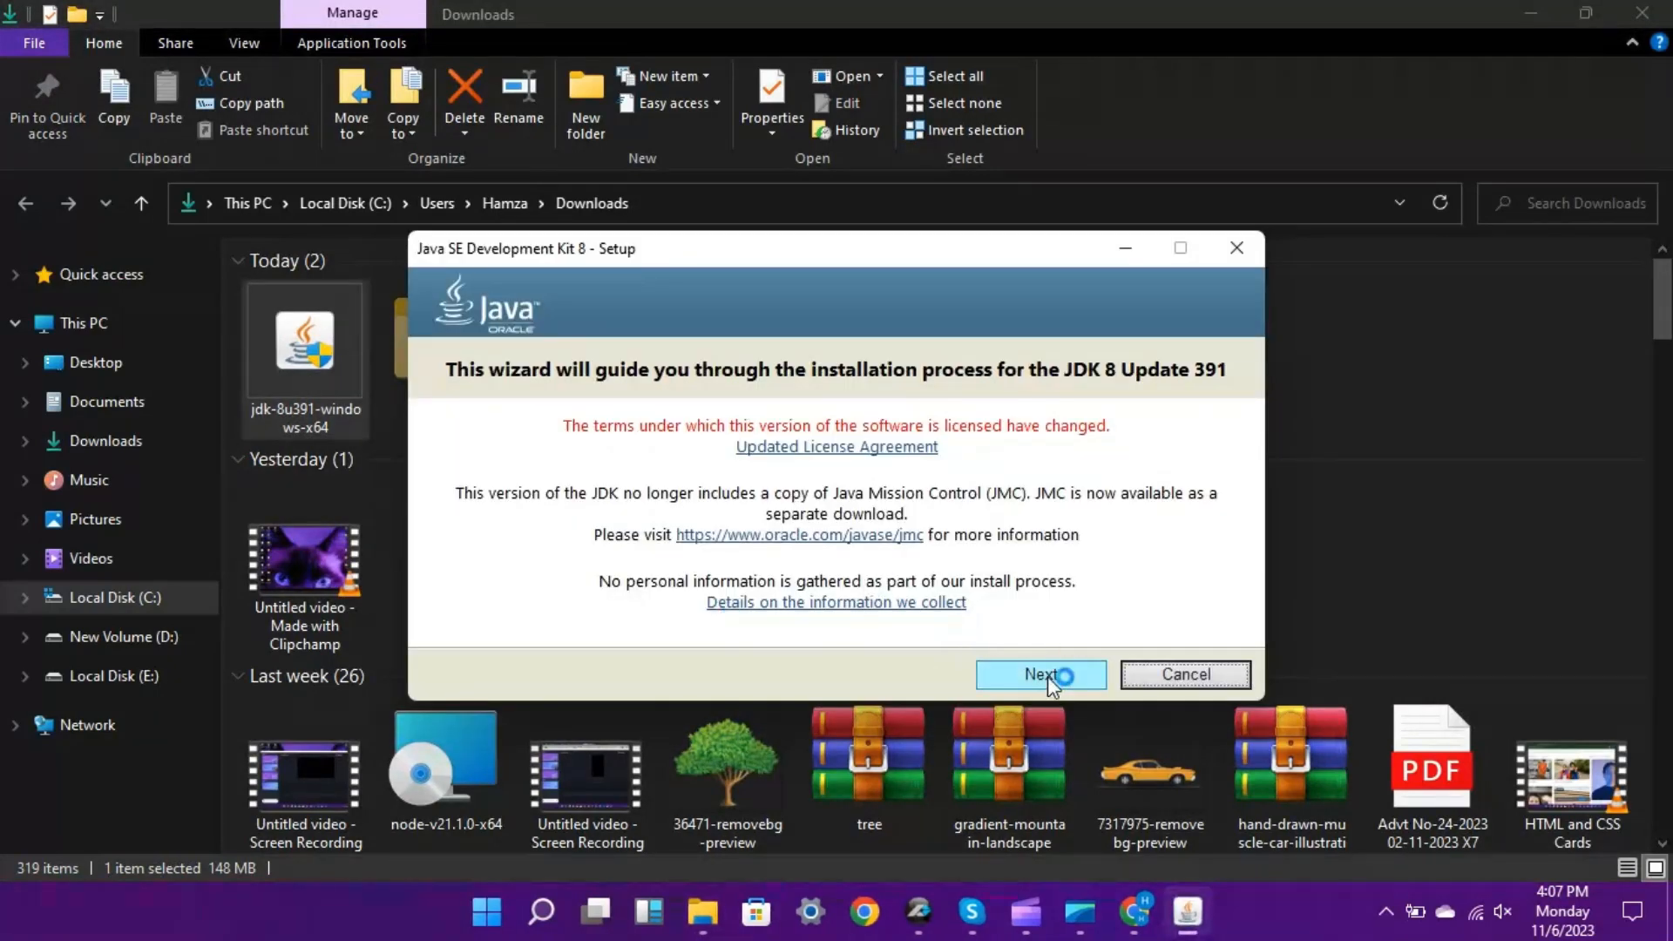
pyautogui.click(1046, 675)
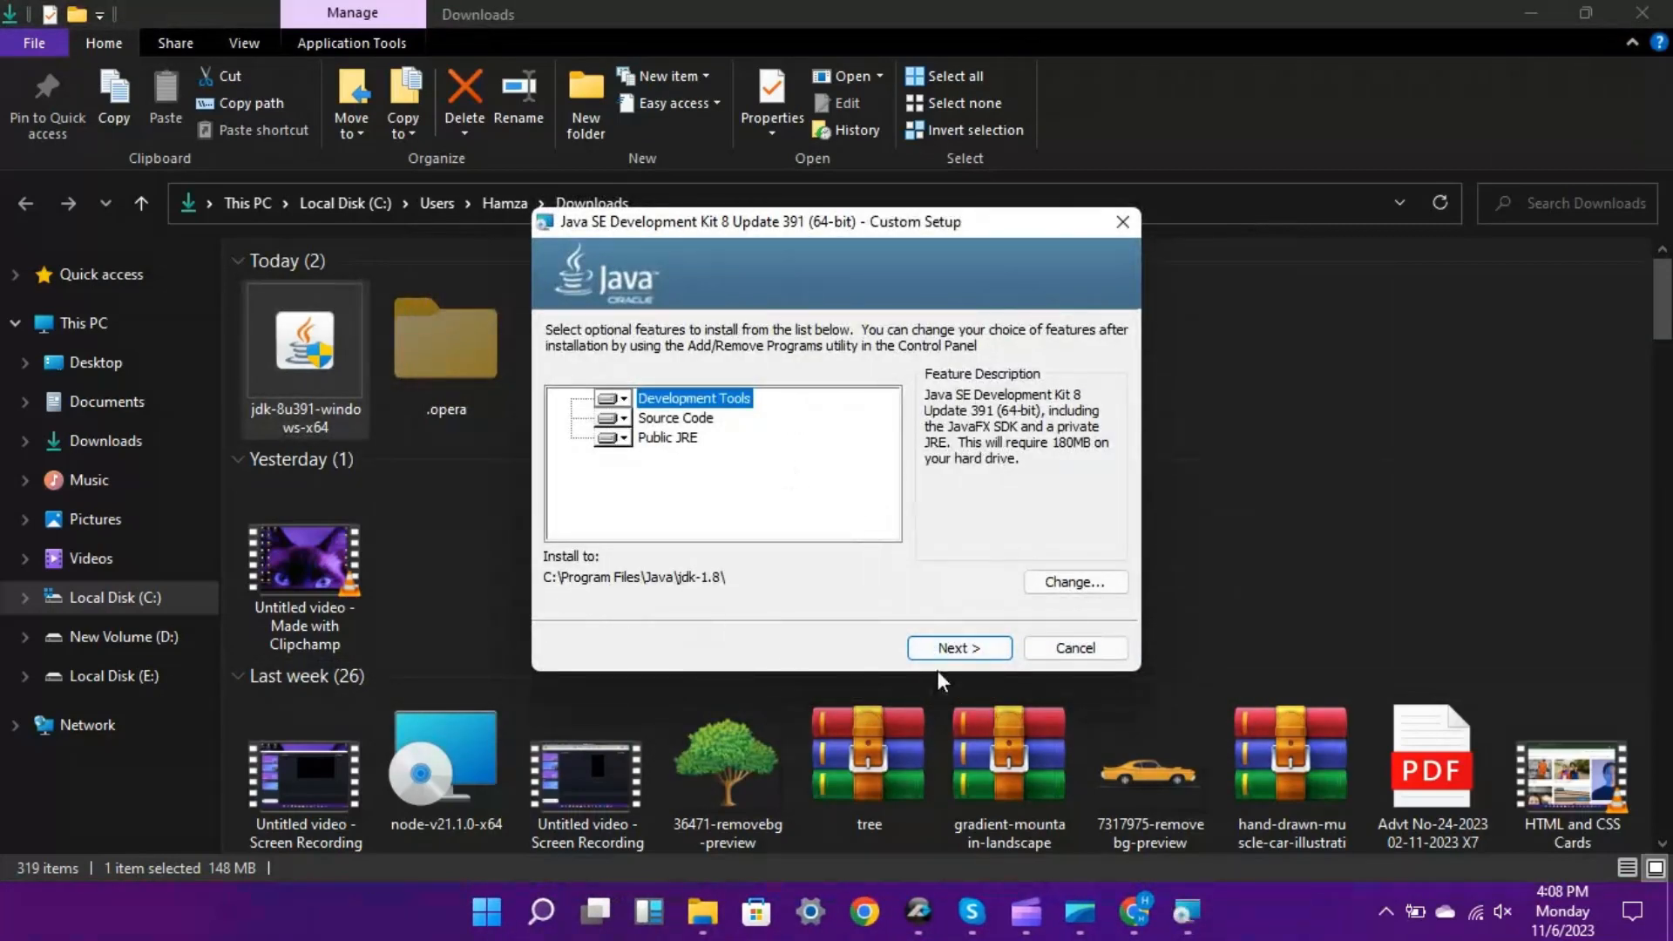
pyautogui.click(950, 649)
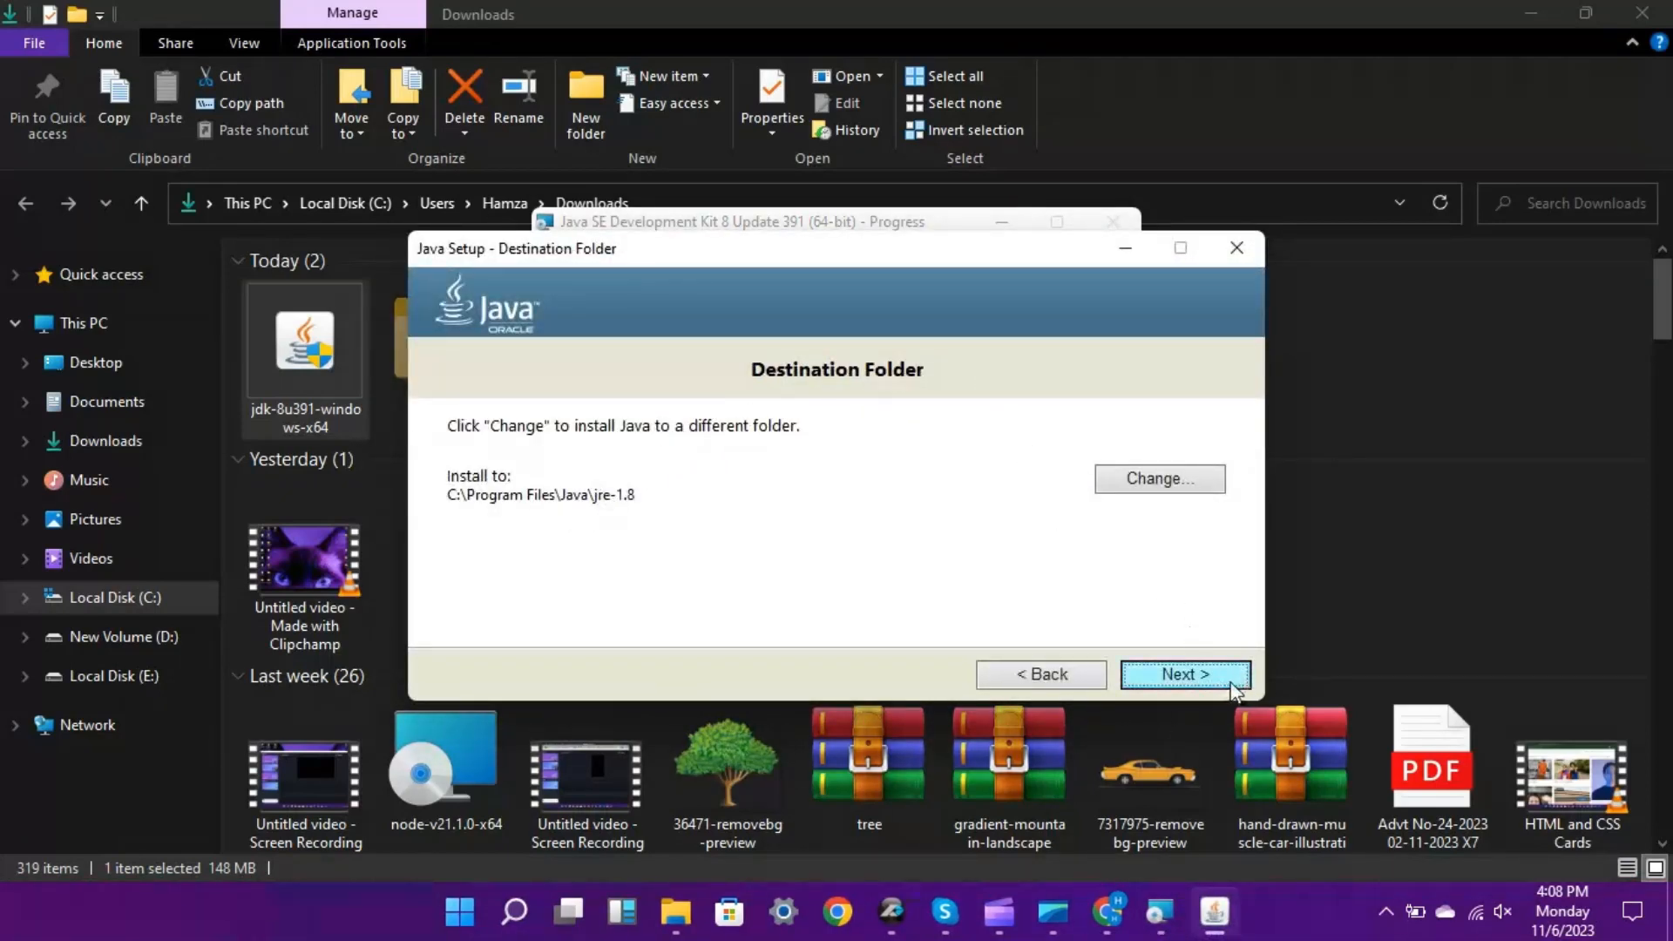
pyautogui.click(1203, 677)
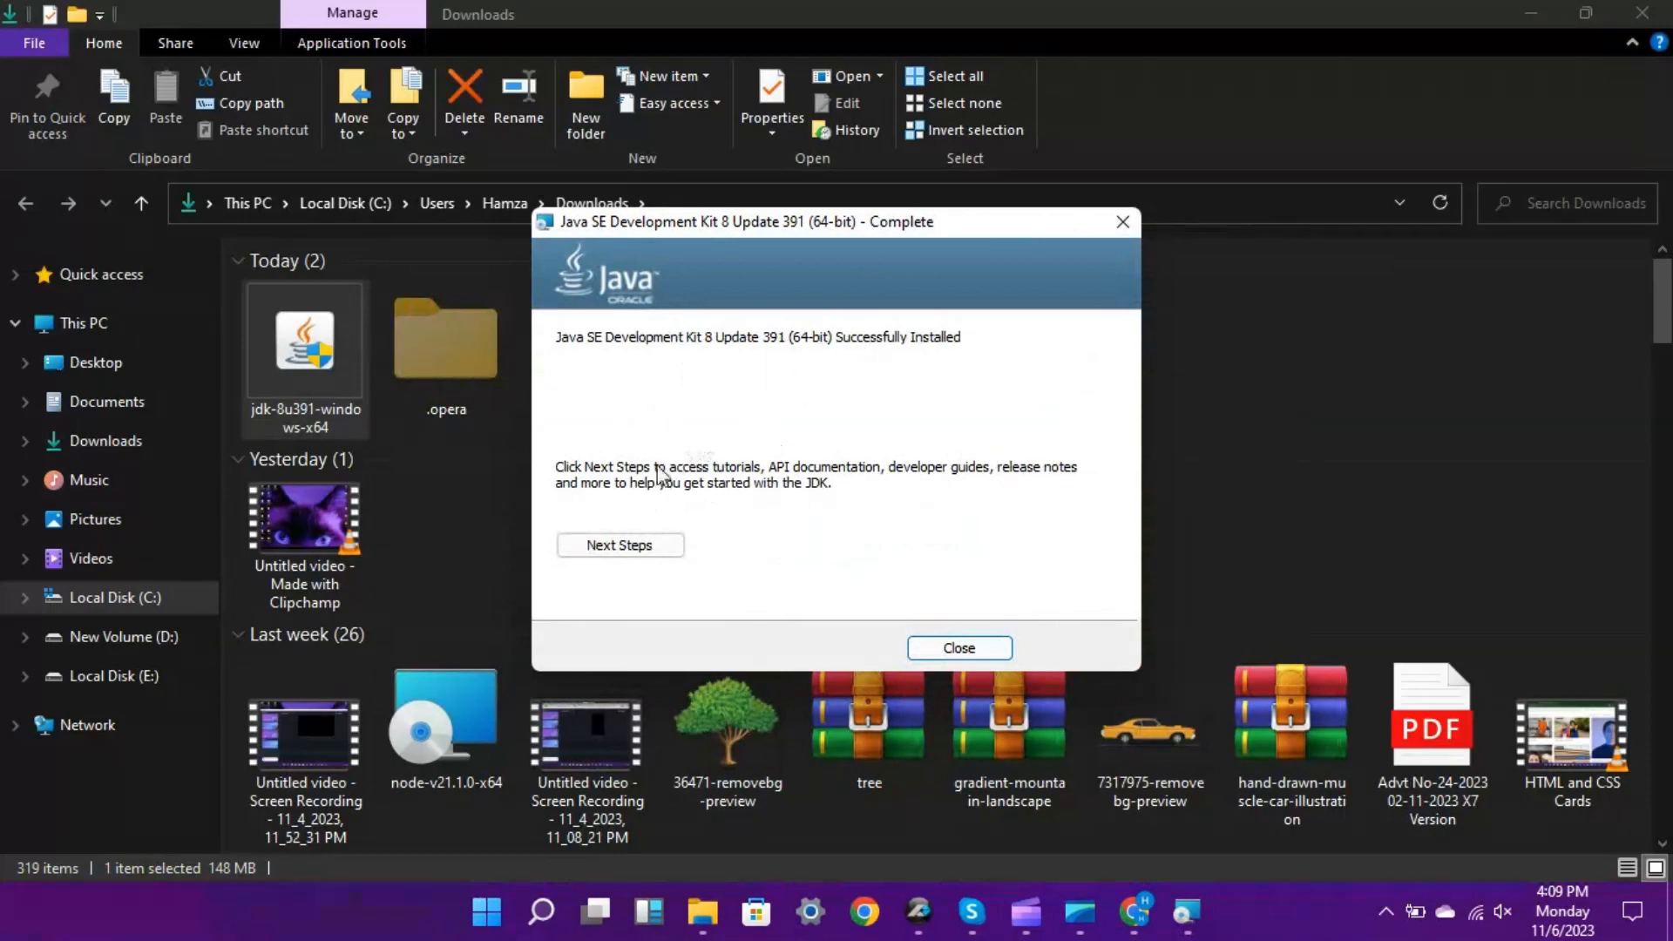
pyautogui.click(934, 647)
# Step: Search Windows for "env" and open the system environment variables settings
pyautogui.press('super+d')
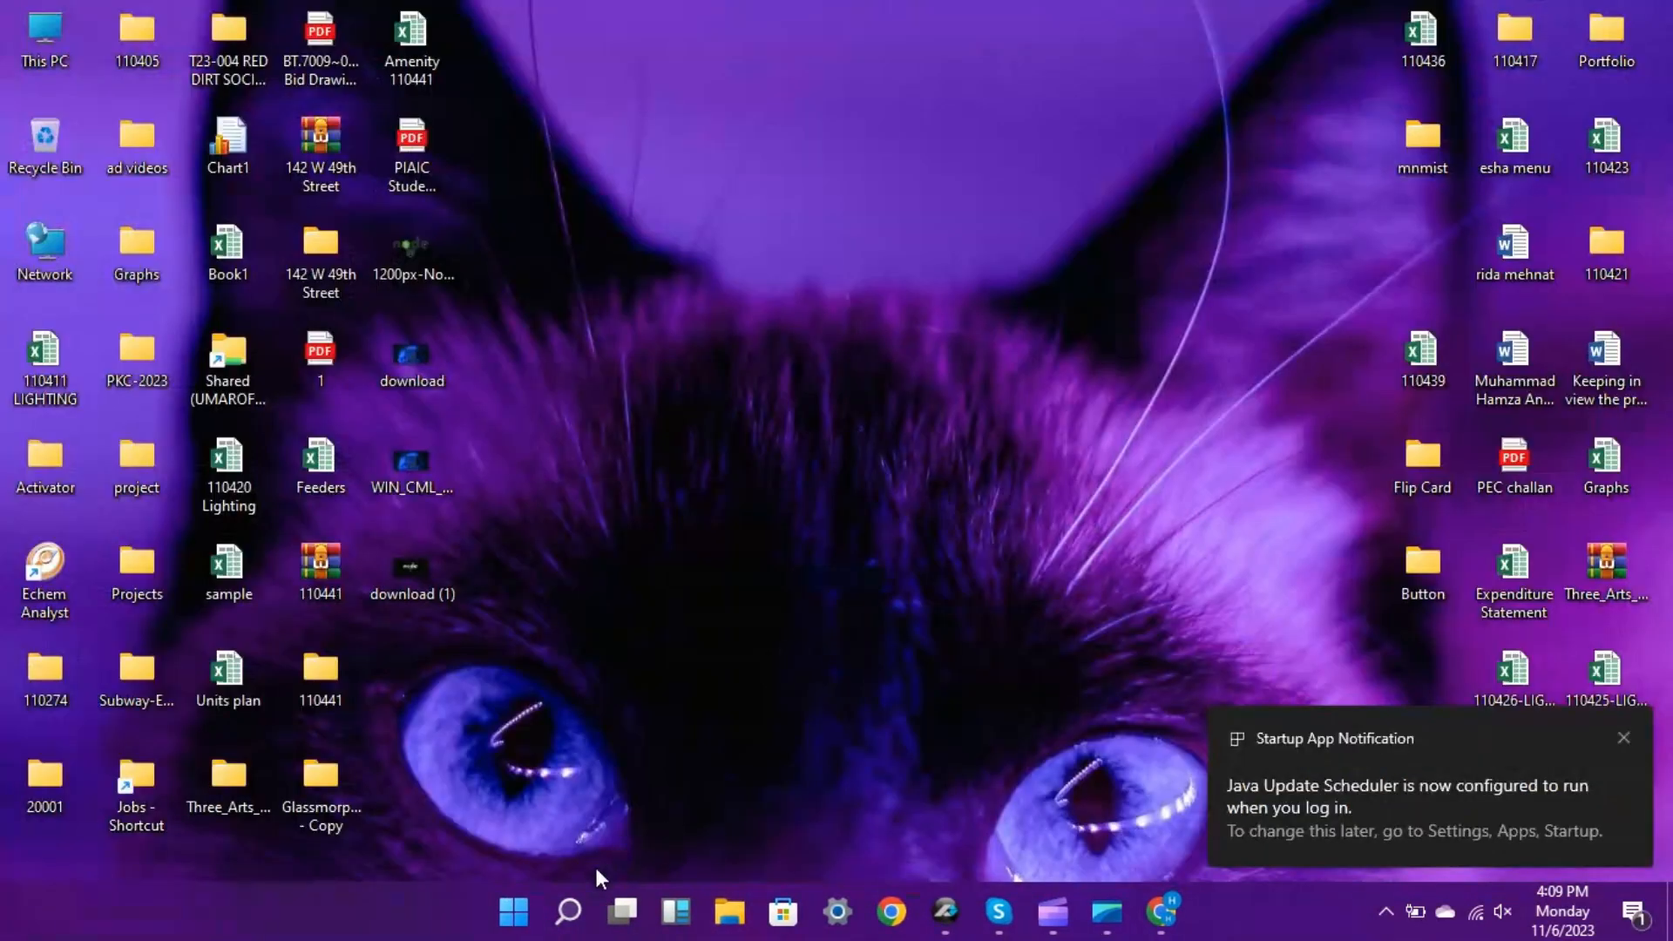
pyautogui.click(568, 911)
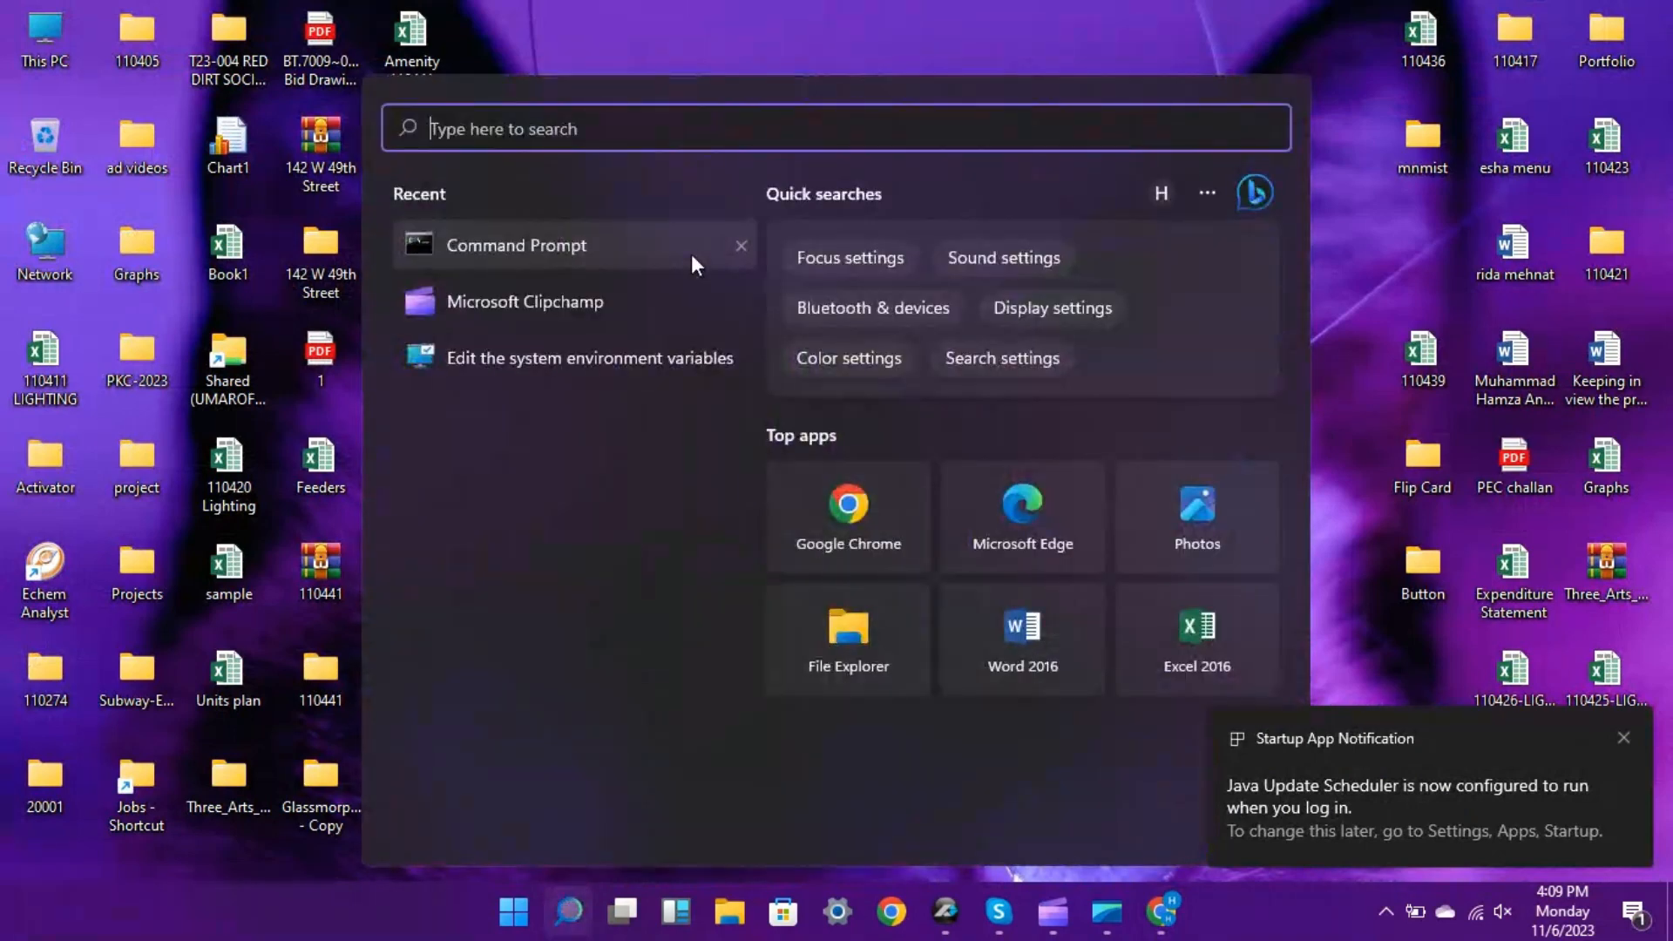
pyautogui.write('en')
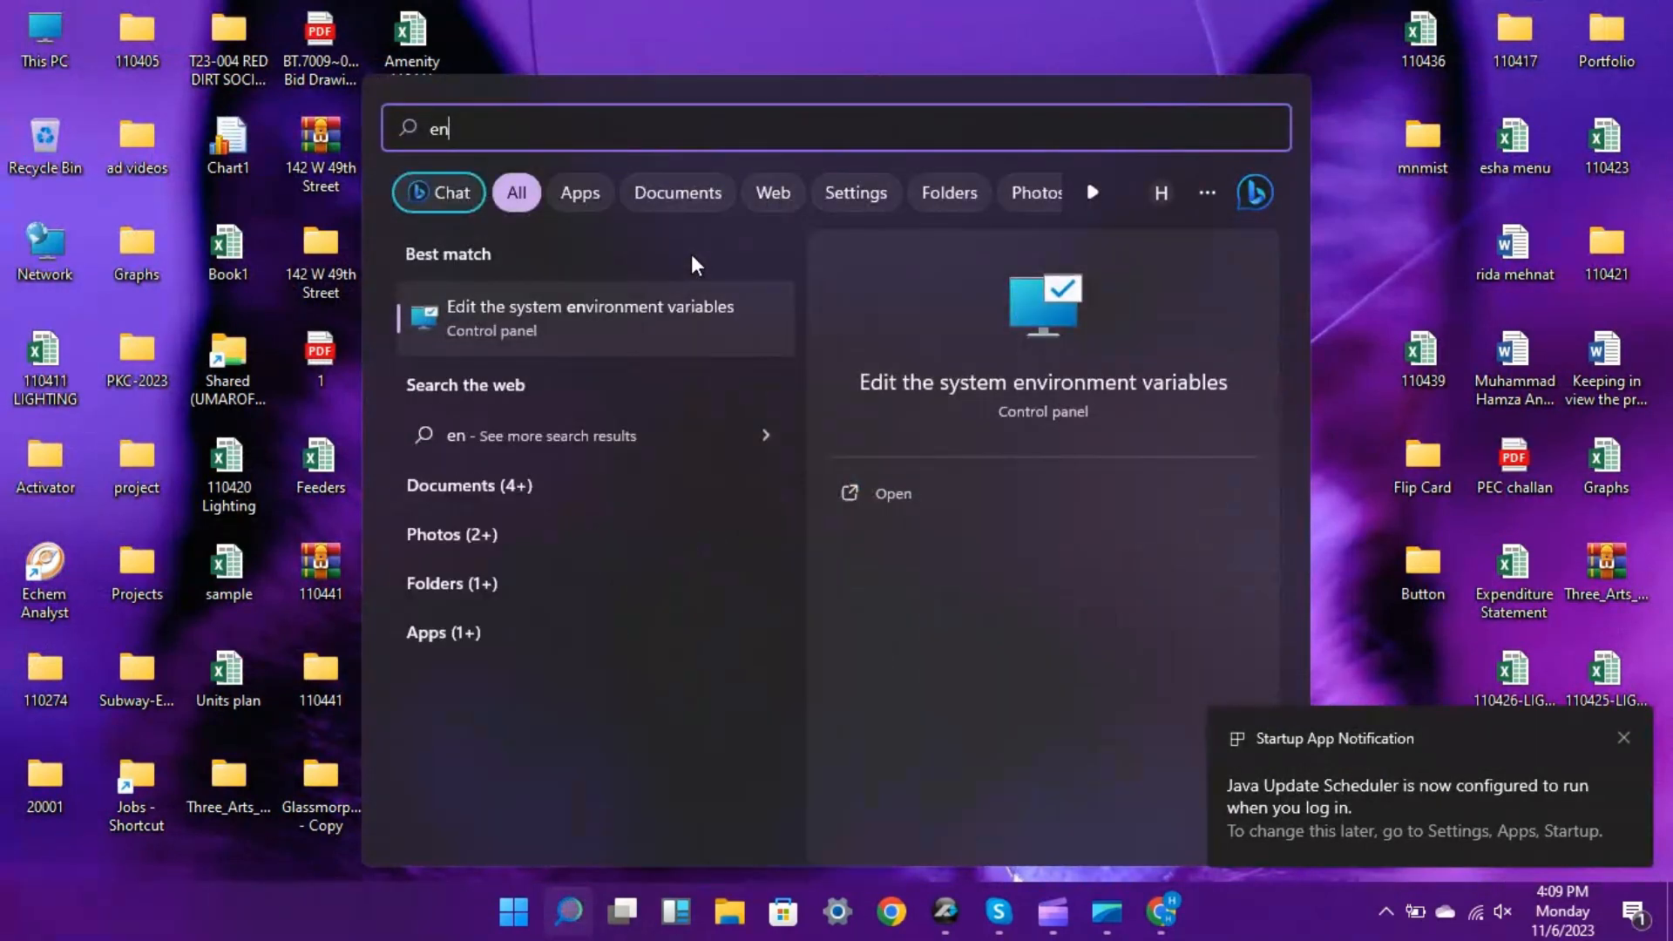
pyautogui.write('v')
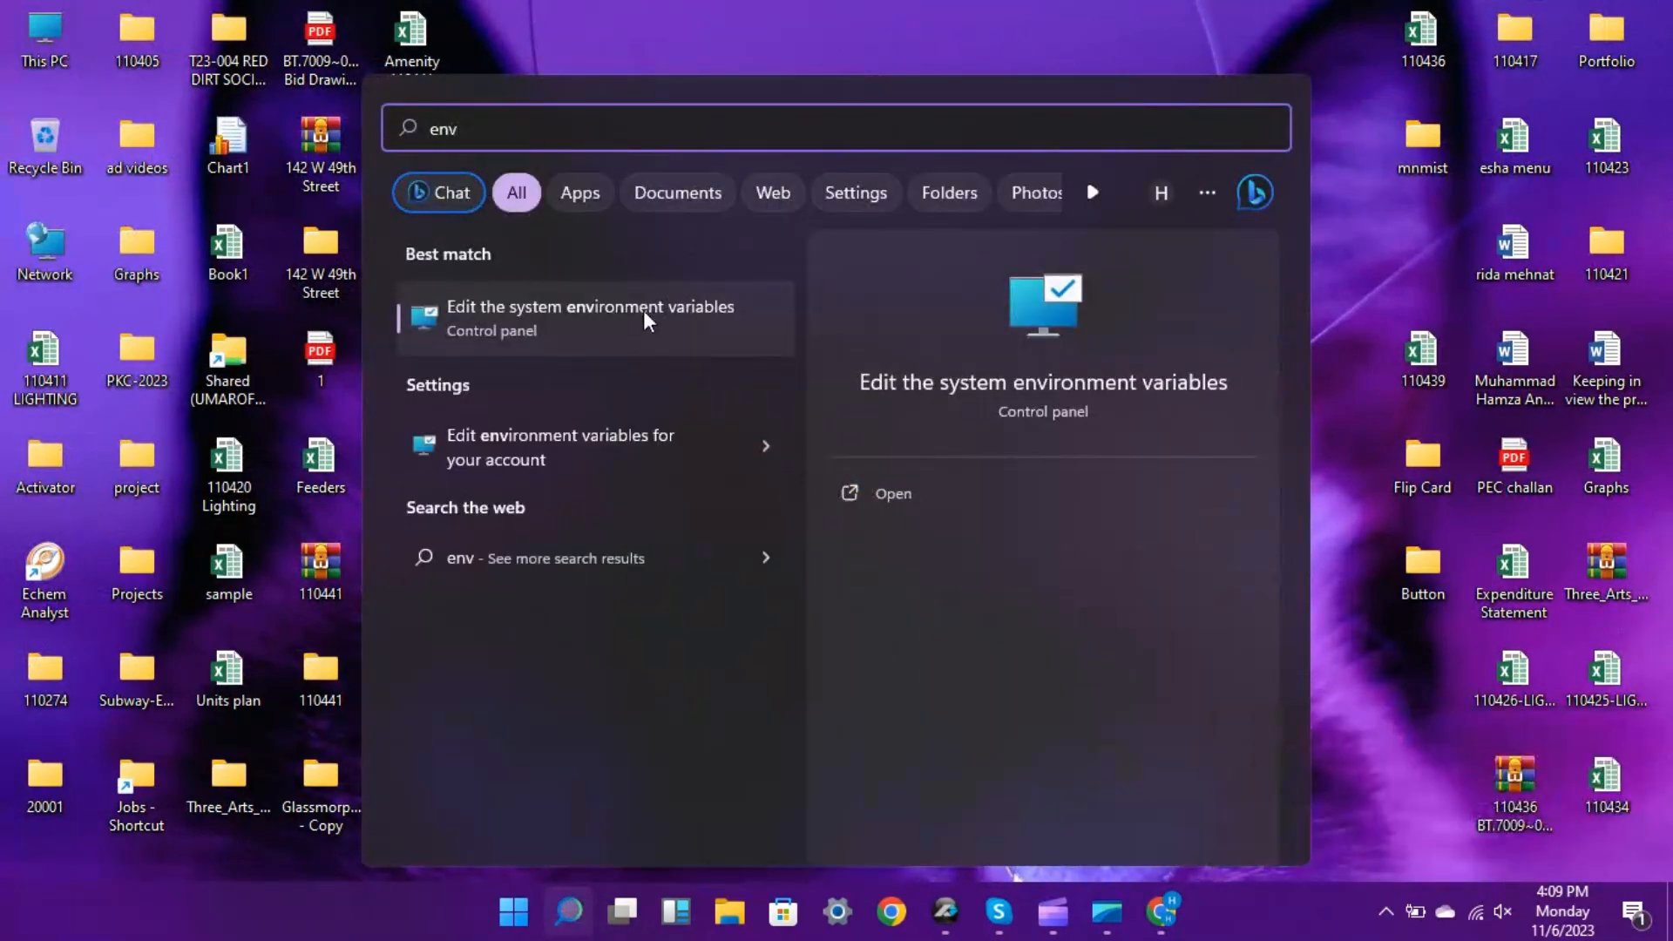
pyautogui.click(643, 310)
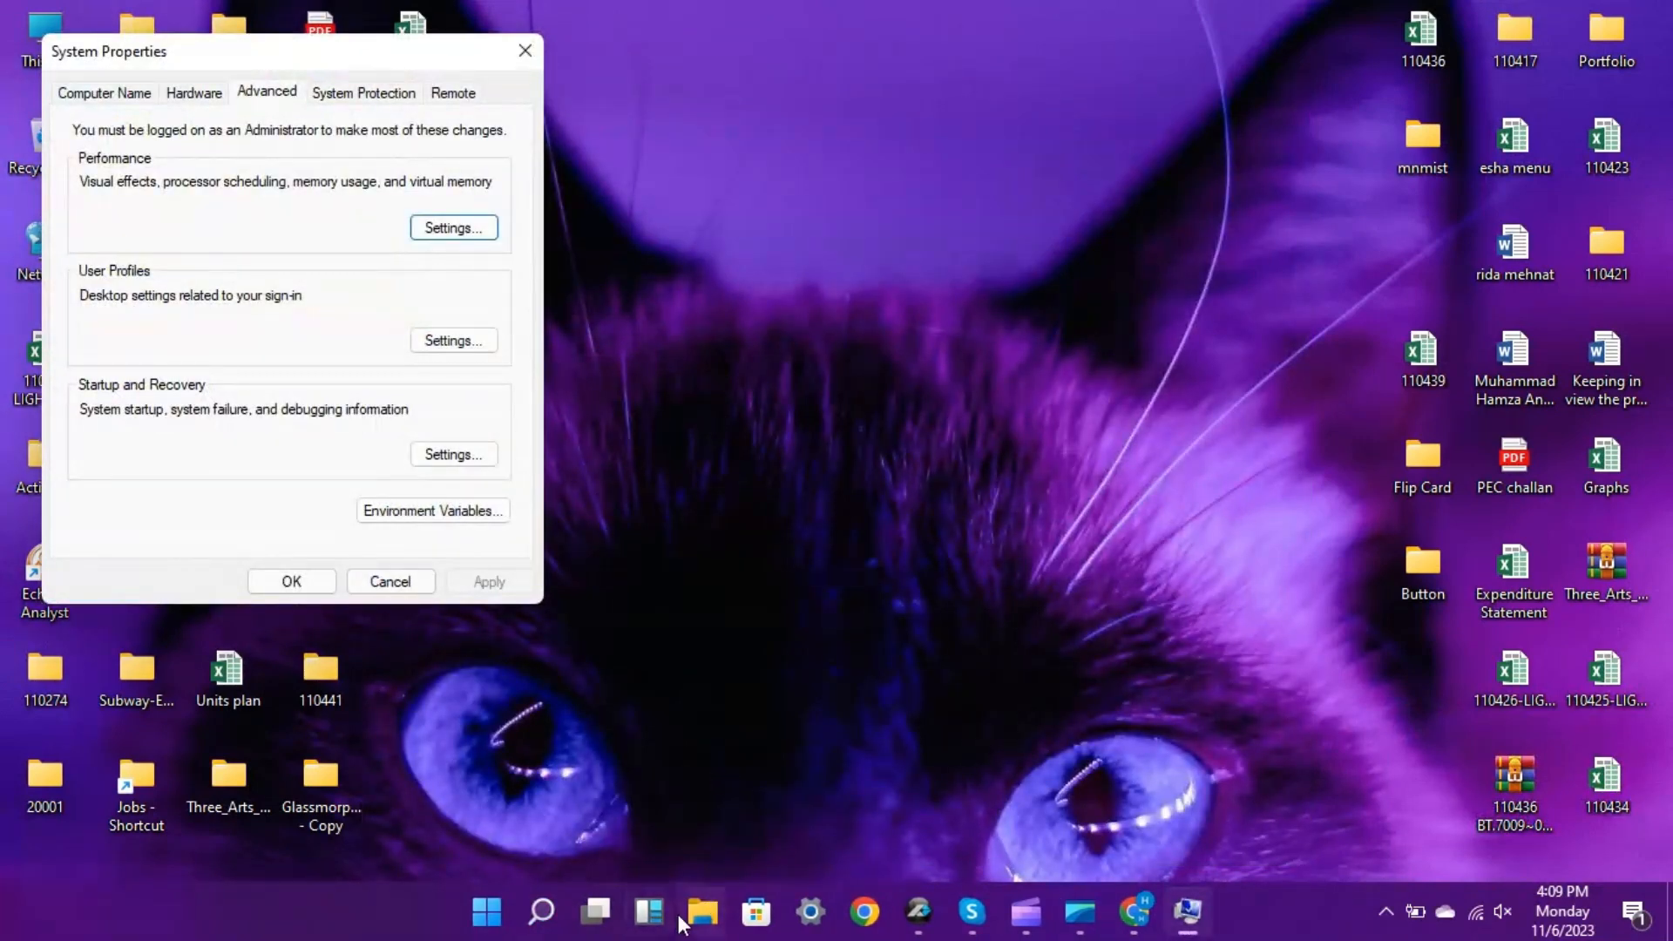
# Step: Browse in File Explorer to C:\Program Files\Java\jdk-1.8\bin and copy the folder's full path
pyautogui.click(680, 916)
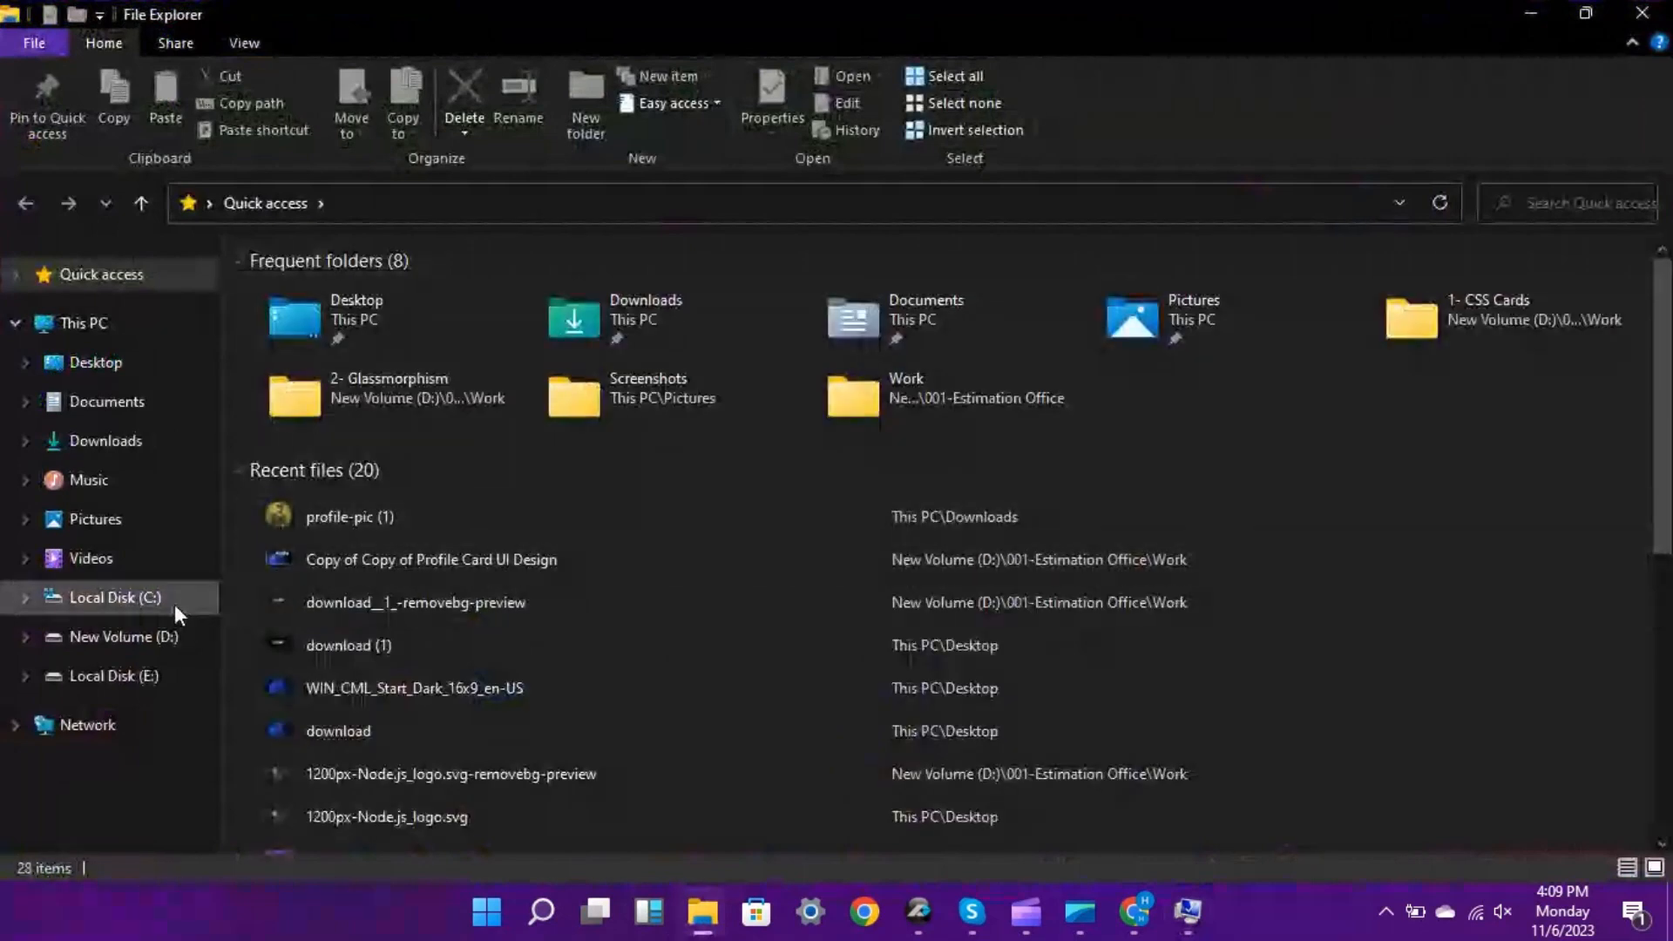
pyautogui.click(174, 601)
pyautogui.scroll(-1, 348, 445)
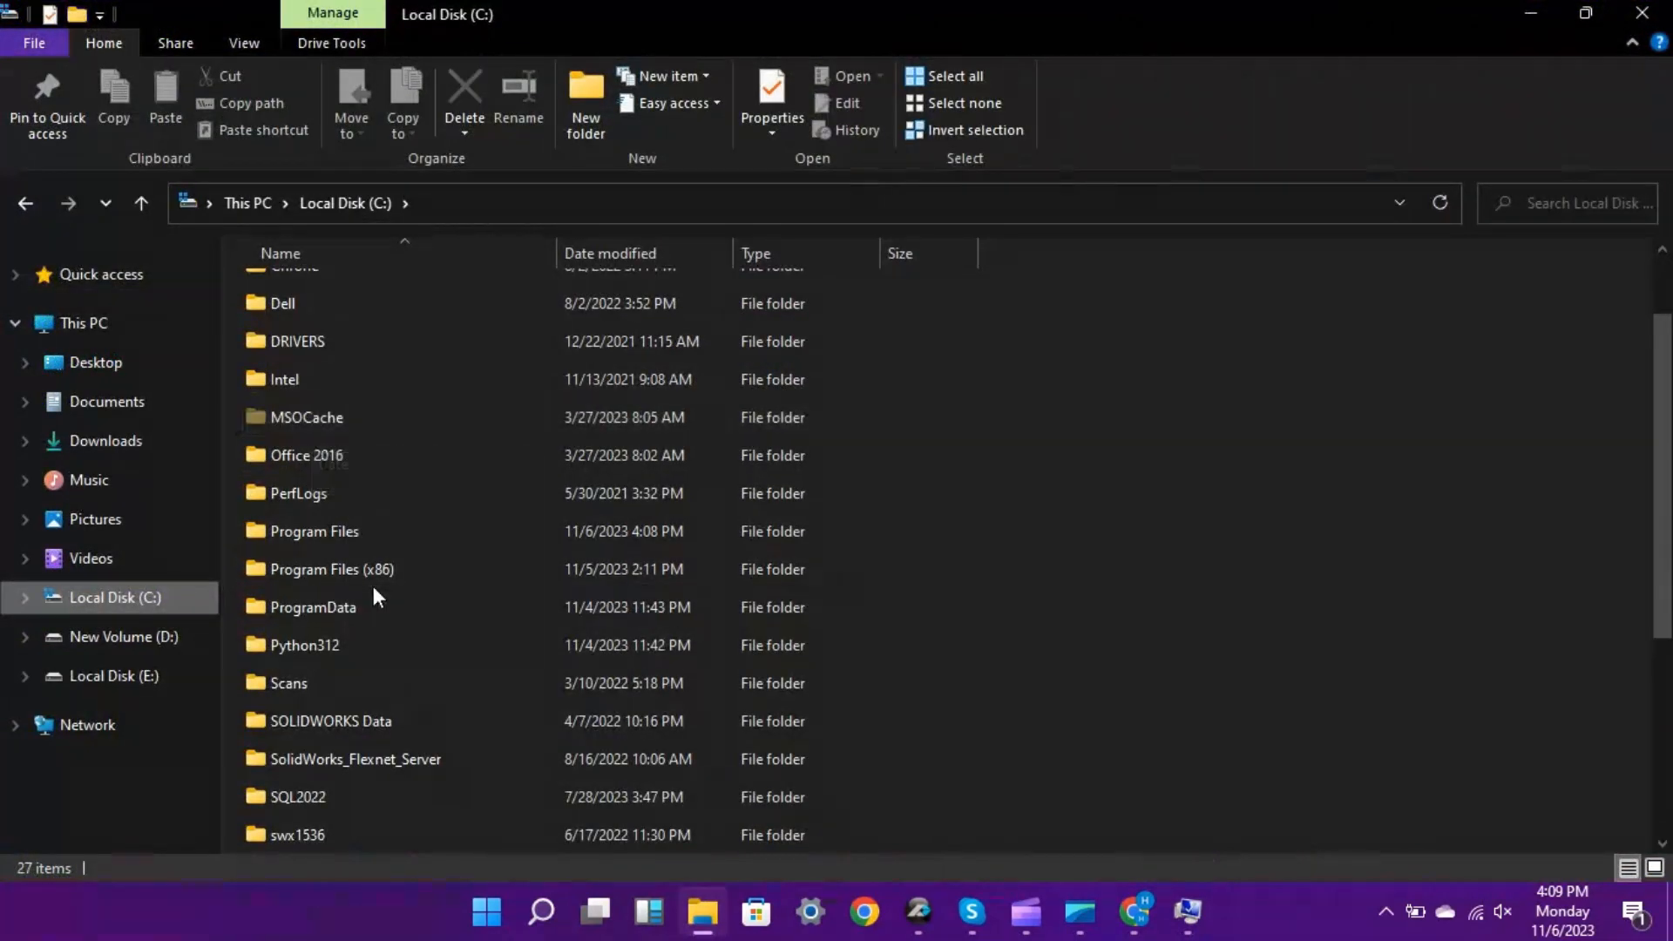
pyautogui.click(380, 533)
pyautogui.doubleClick(380, 533)
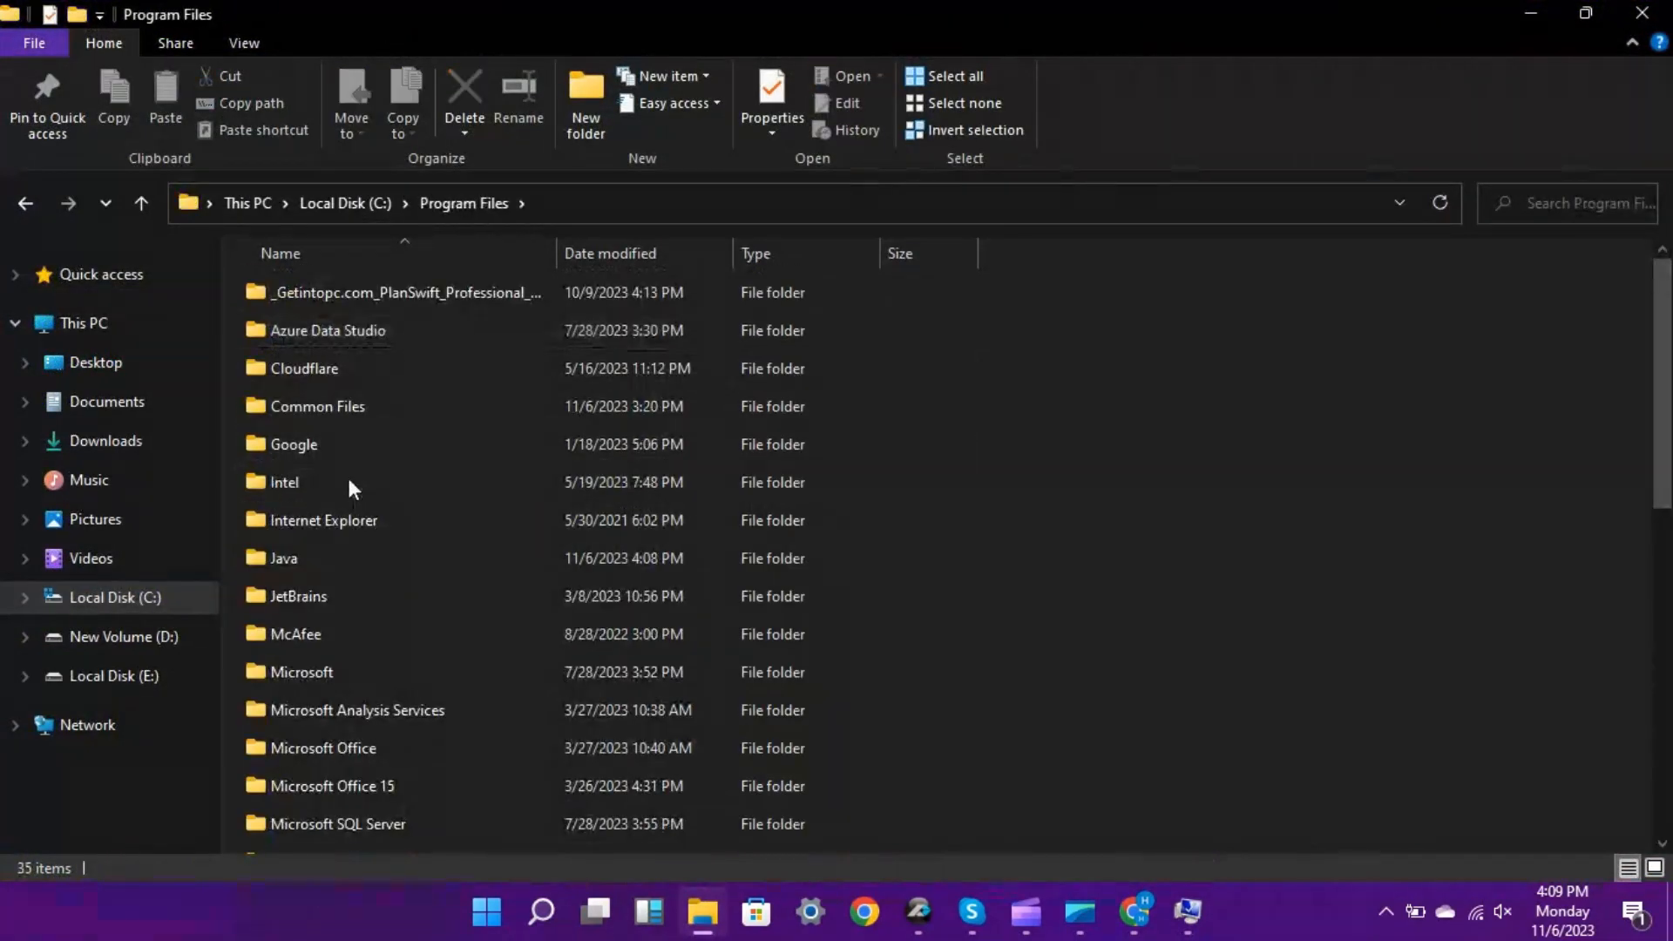
pyautogui.doubleClick(334, 555)
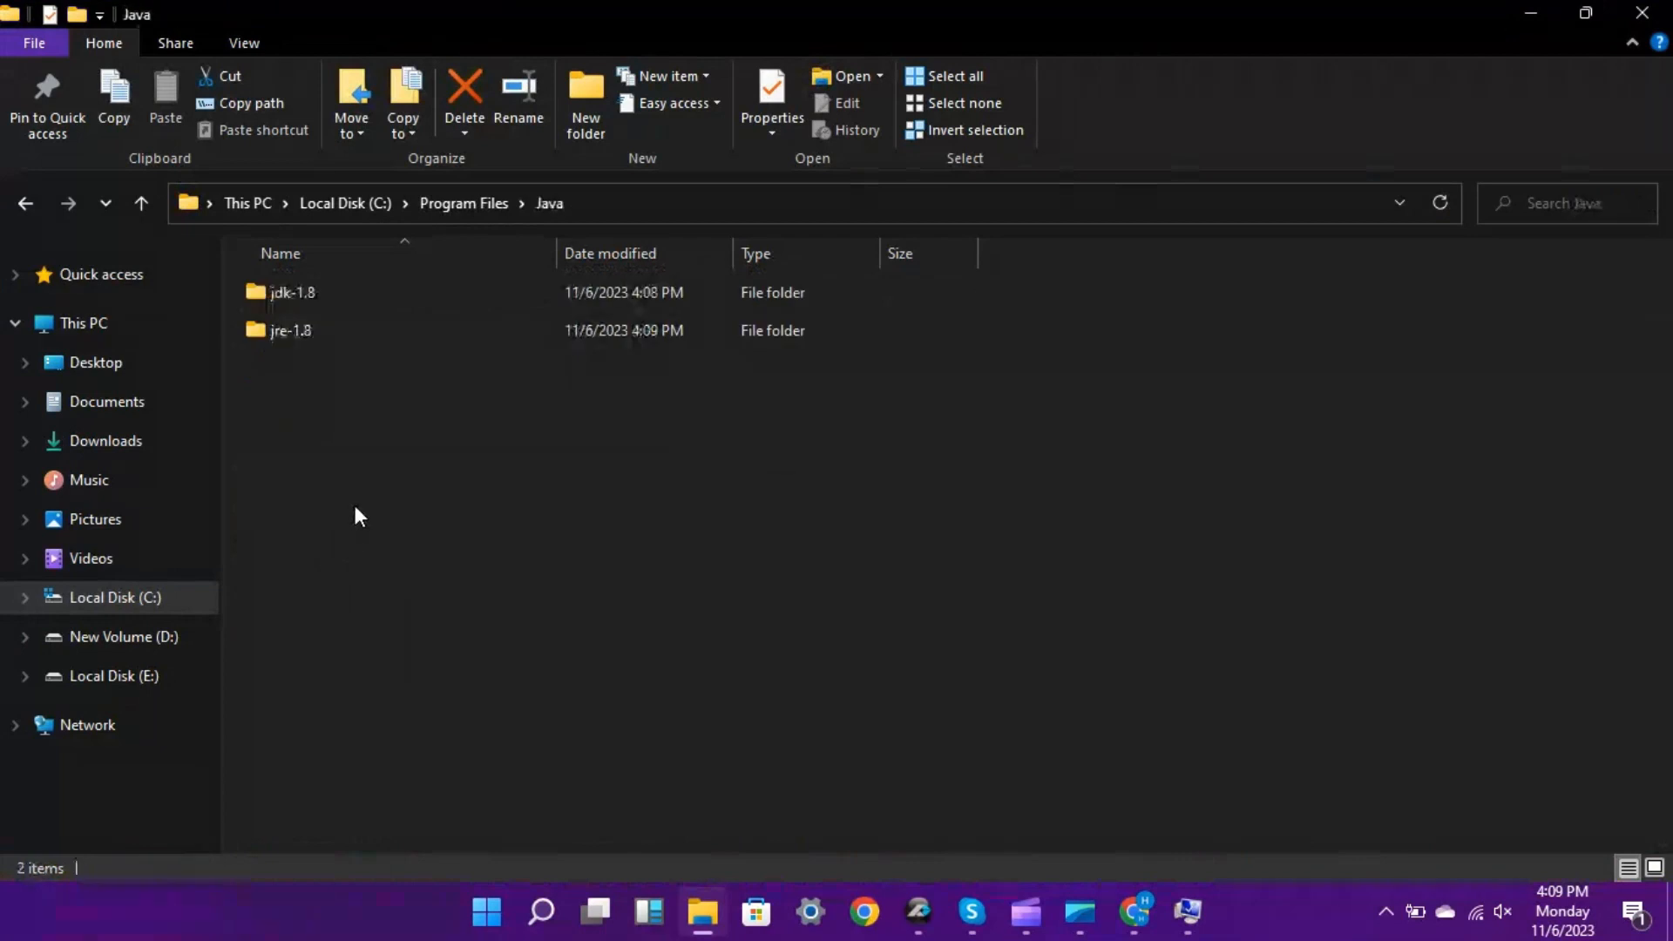
pyautogui.doubleClick(357, 291)
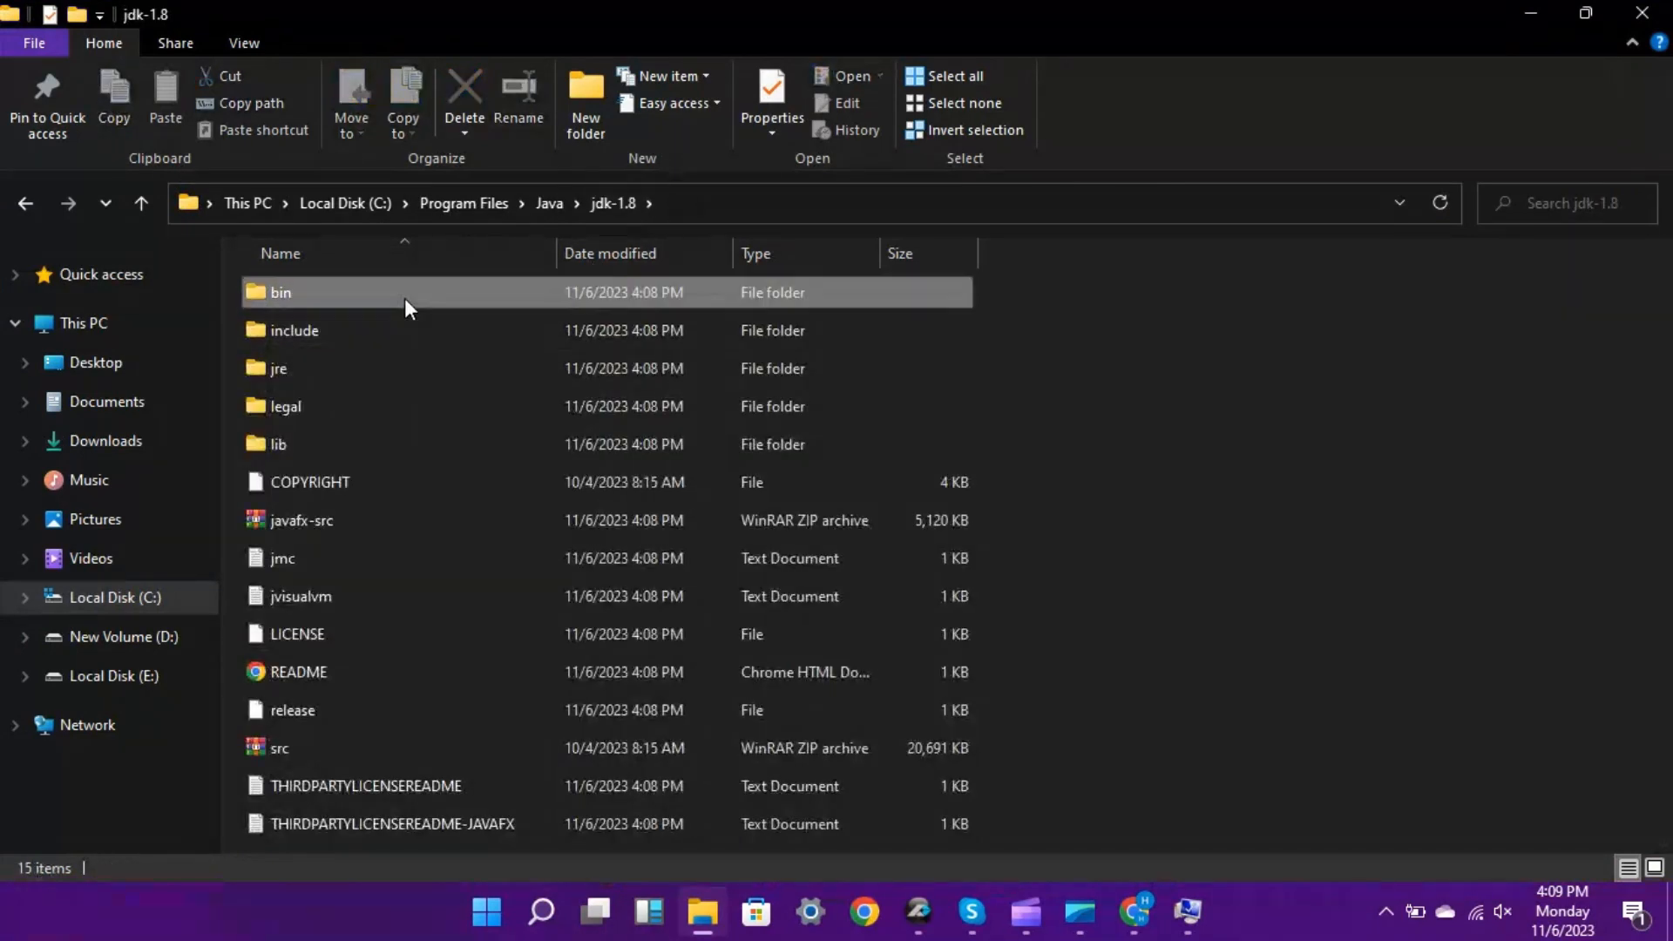
pyautogui.doubleClick(404, 298)
pyautogui.click(727, 201)
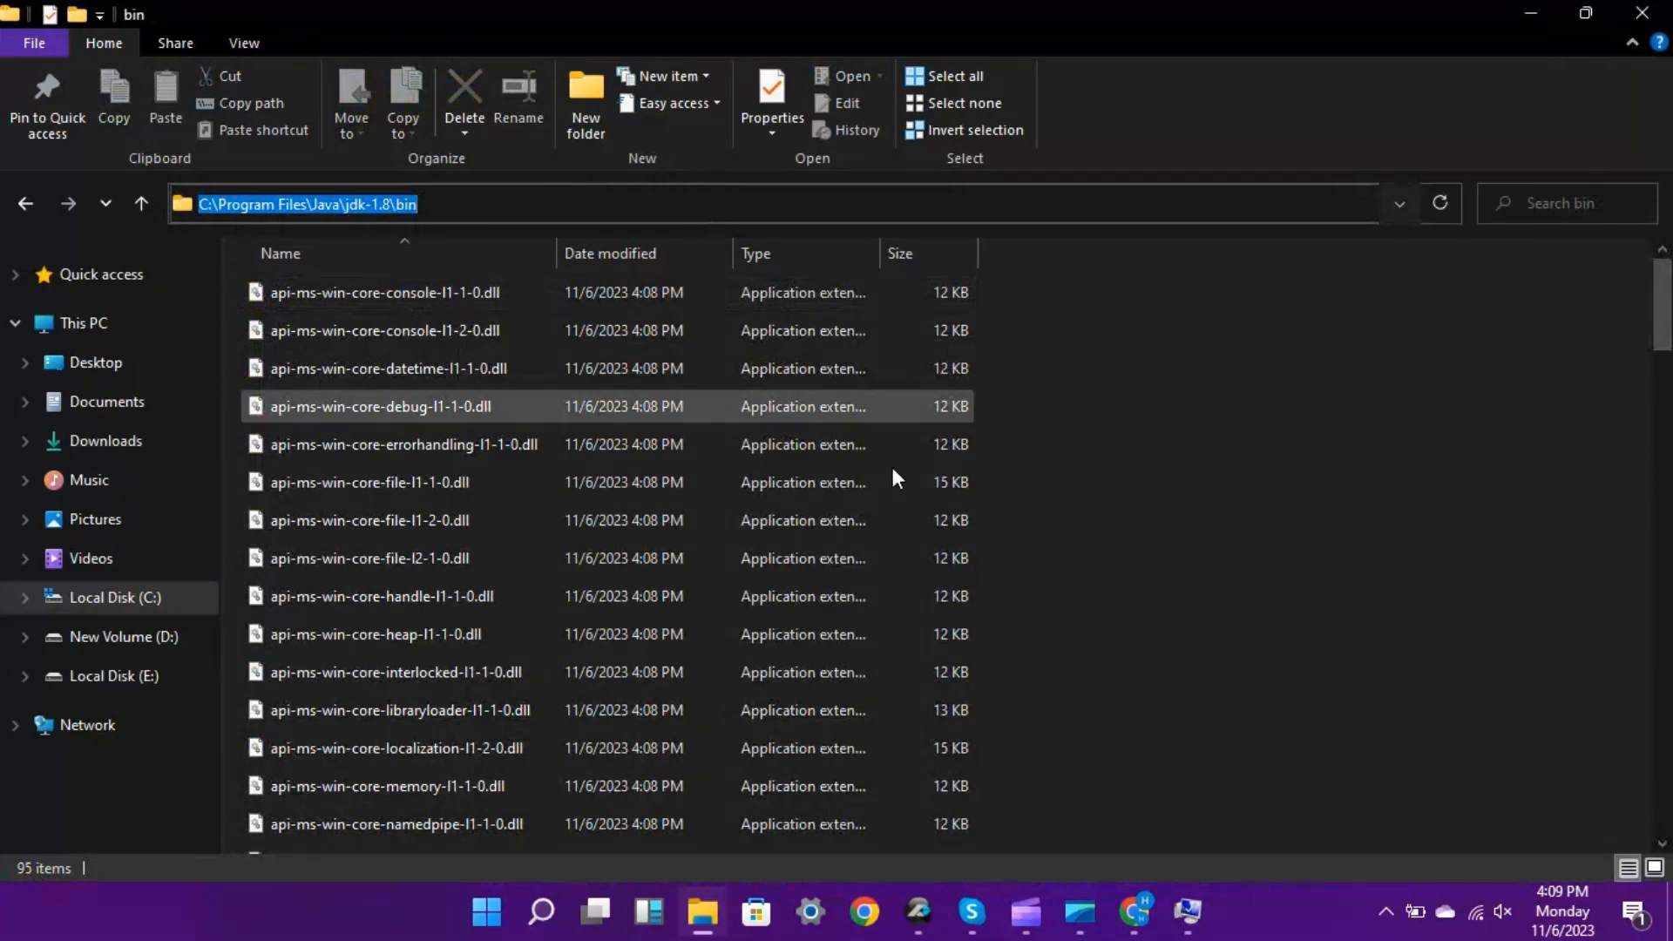
# Step: Open the environment variables and add the copied path C:\Program Files\Java\jdk-1.8\bin to the system Path variable
pyautogui.click(1188, 912)
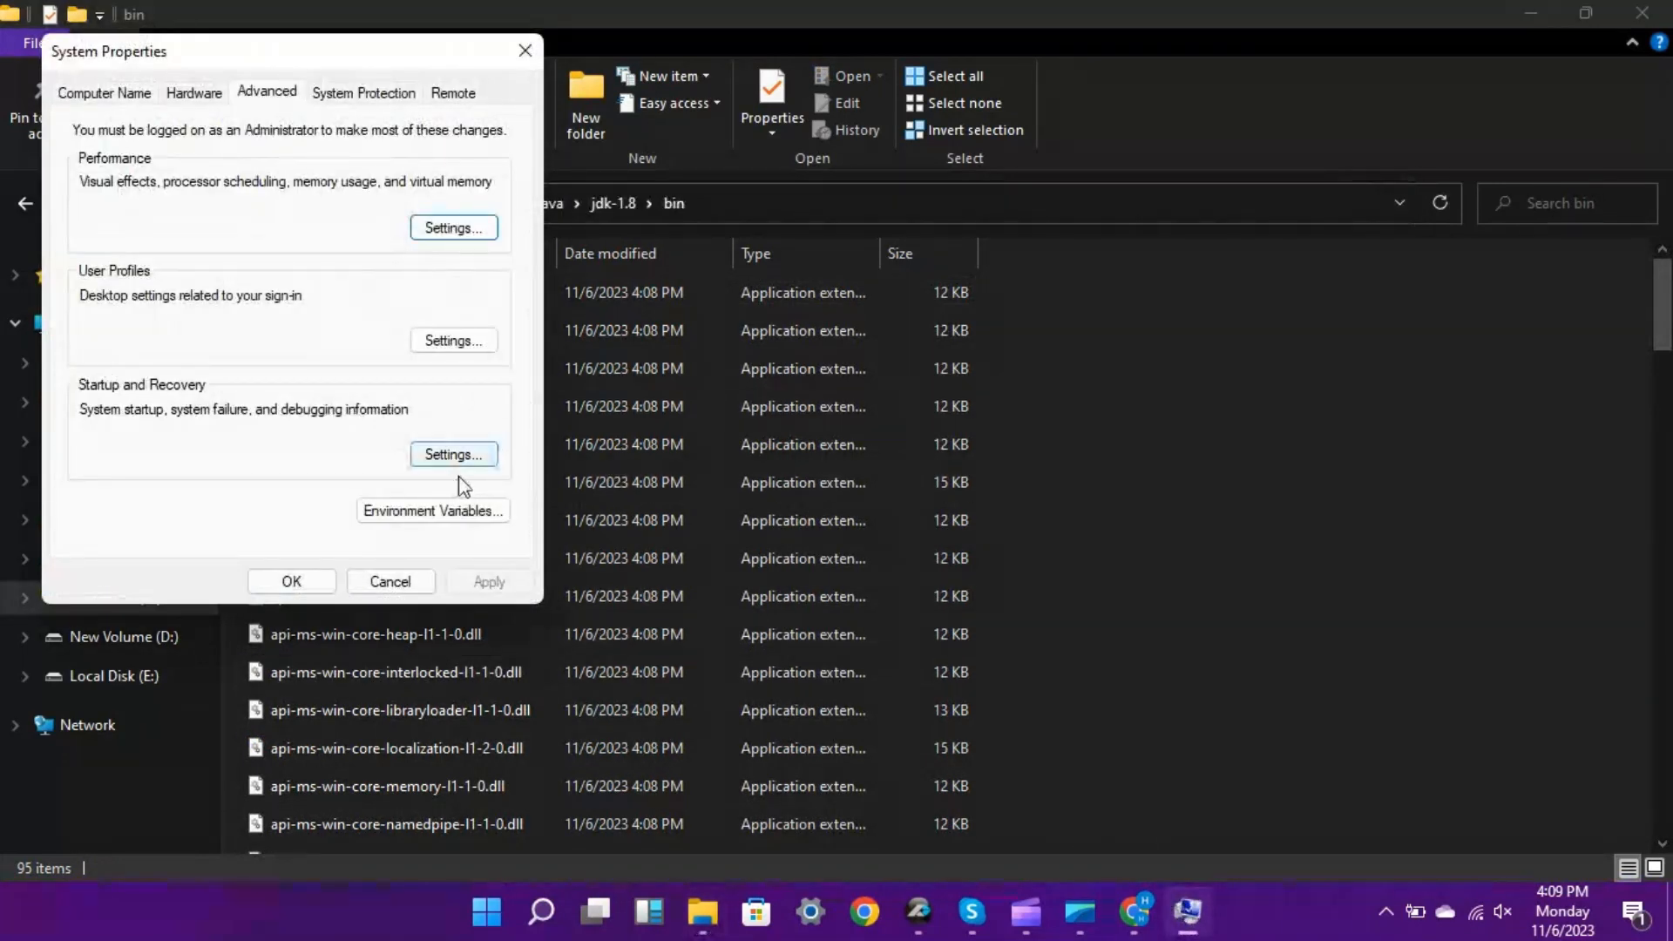
pyautogui.click(451, 511)
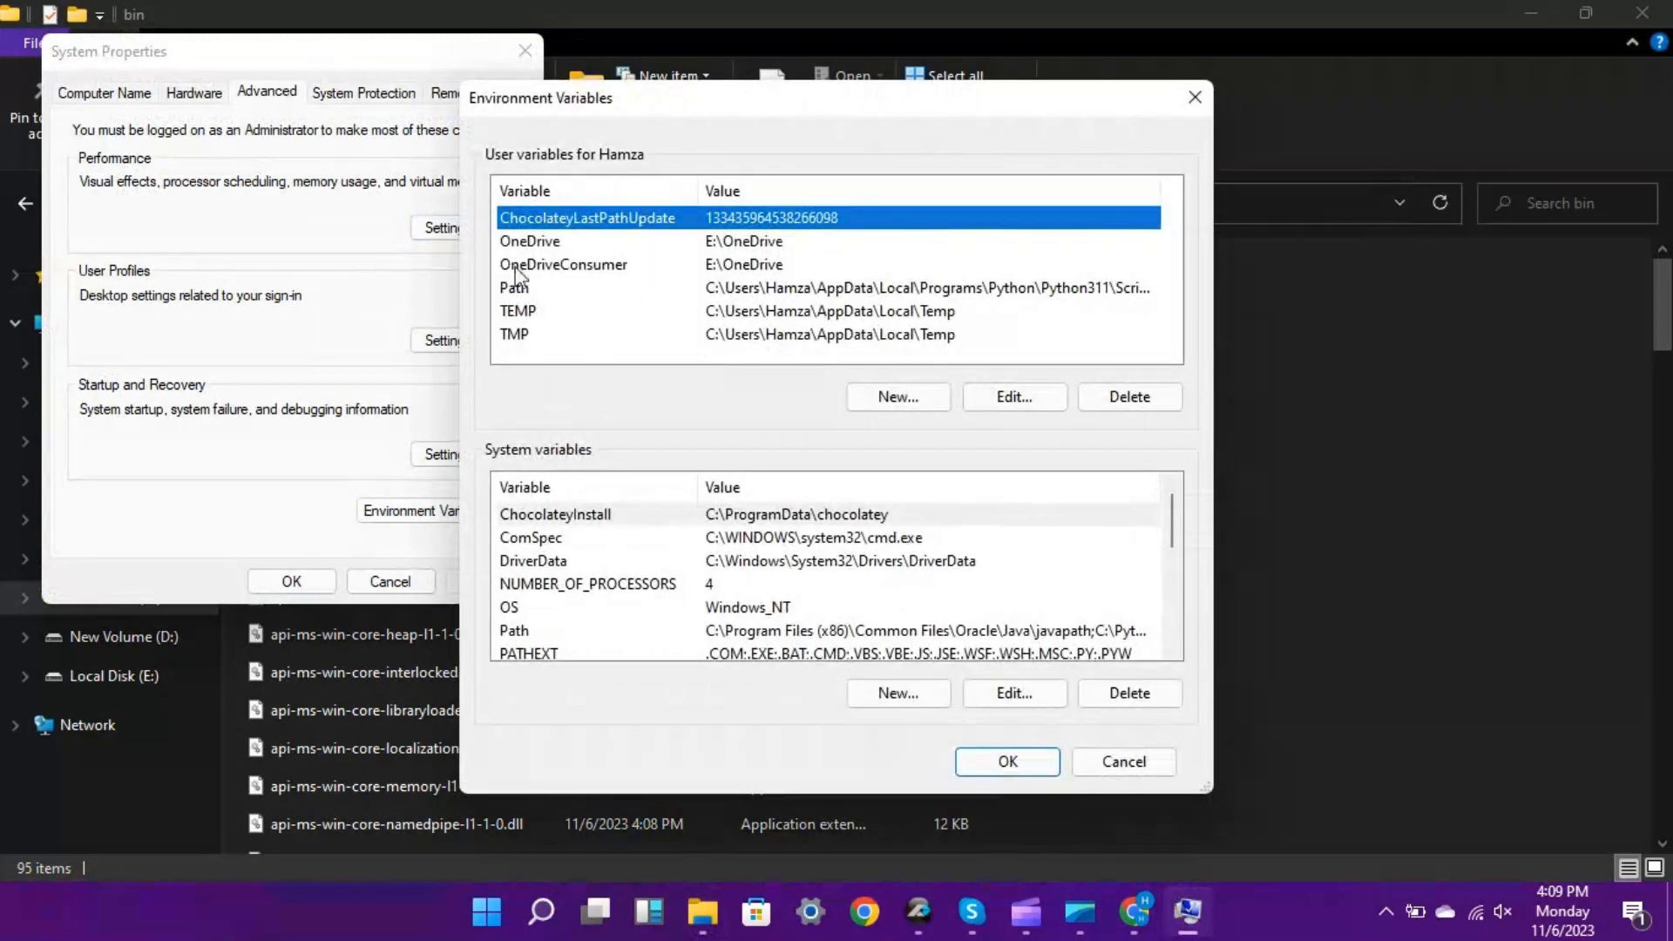
pyautogui.scroll(-1, 551, 593)
pyautogui.click(525, 562)
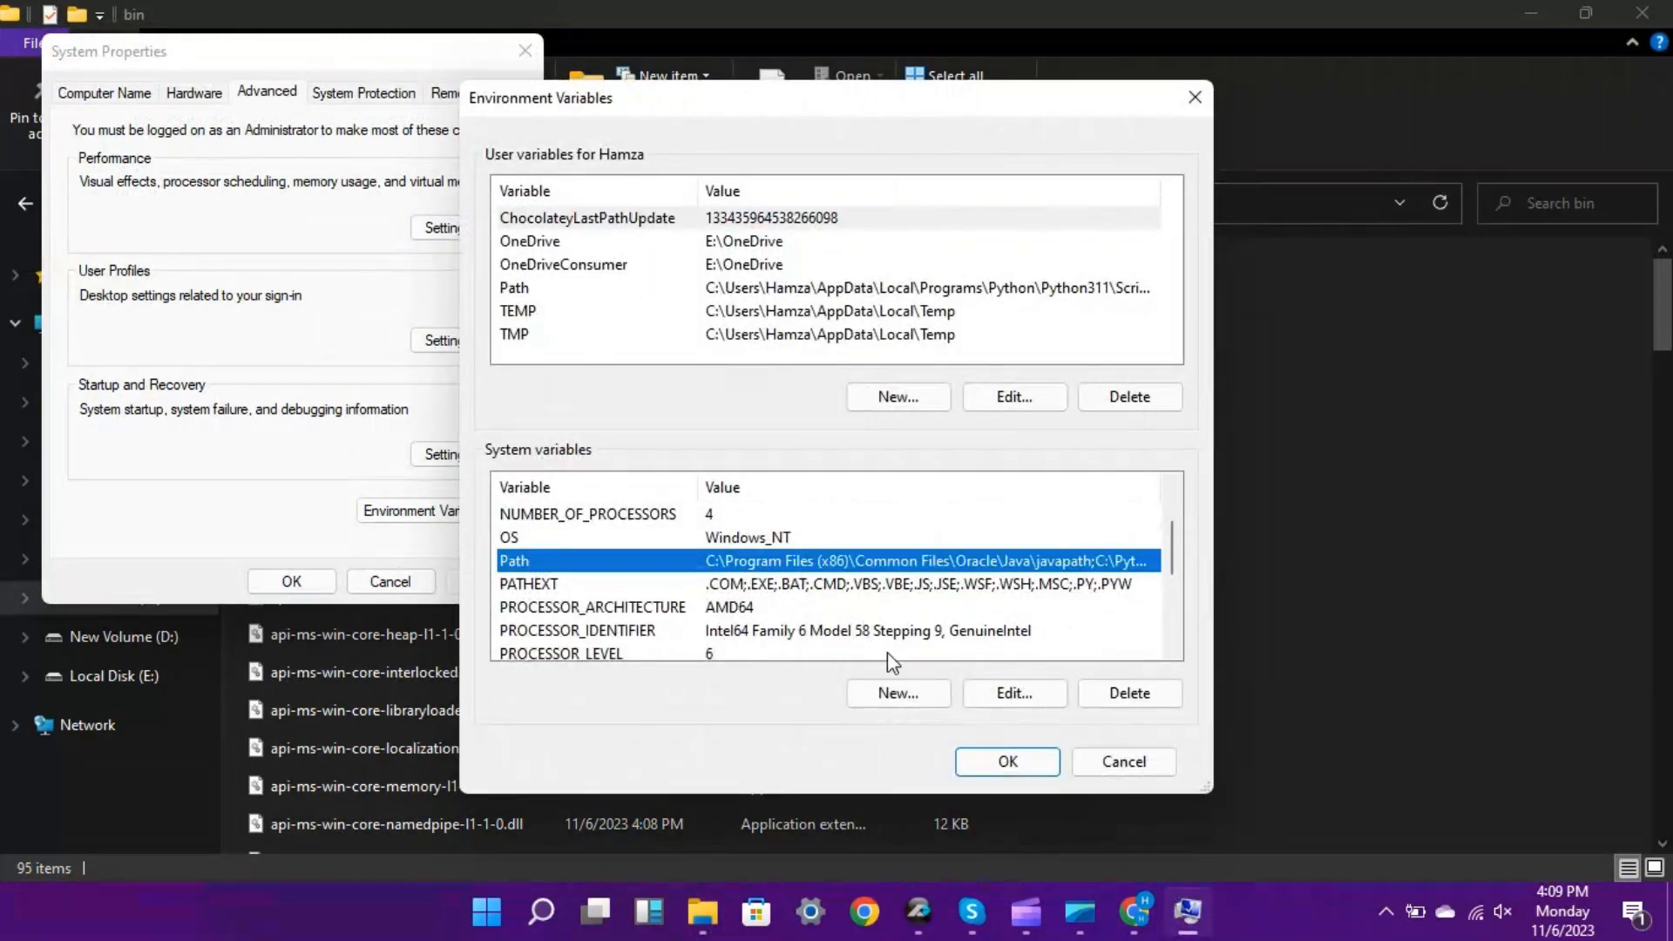
pyautogui.click(1011, 693)
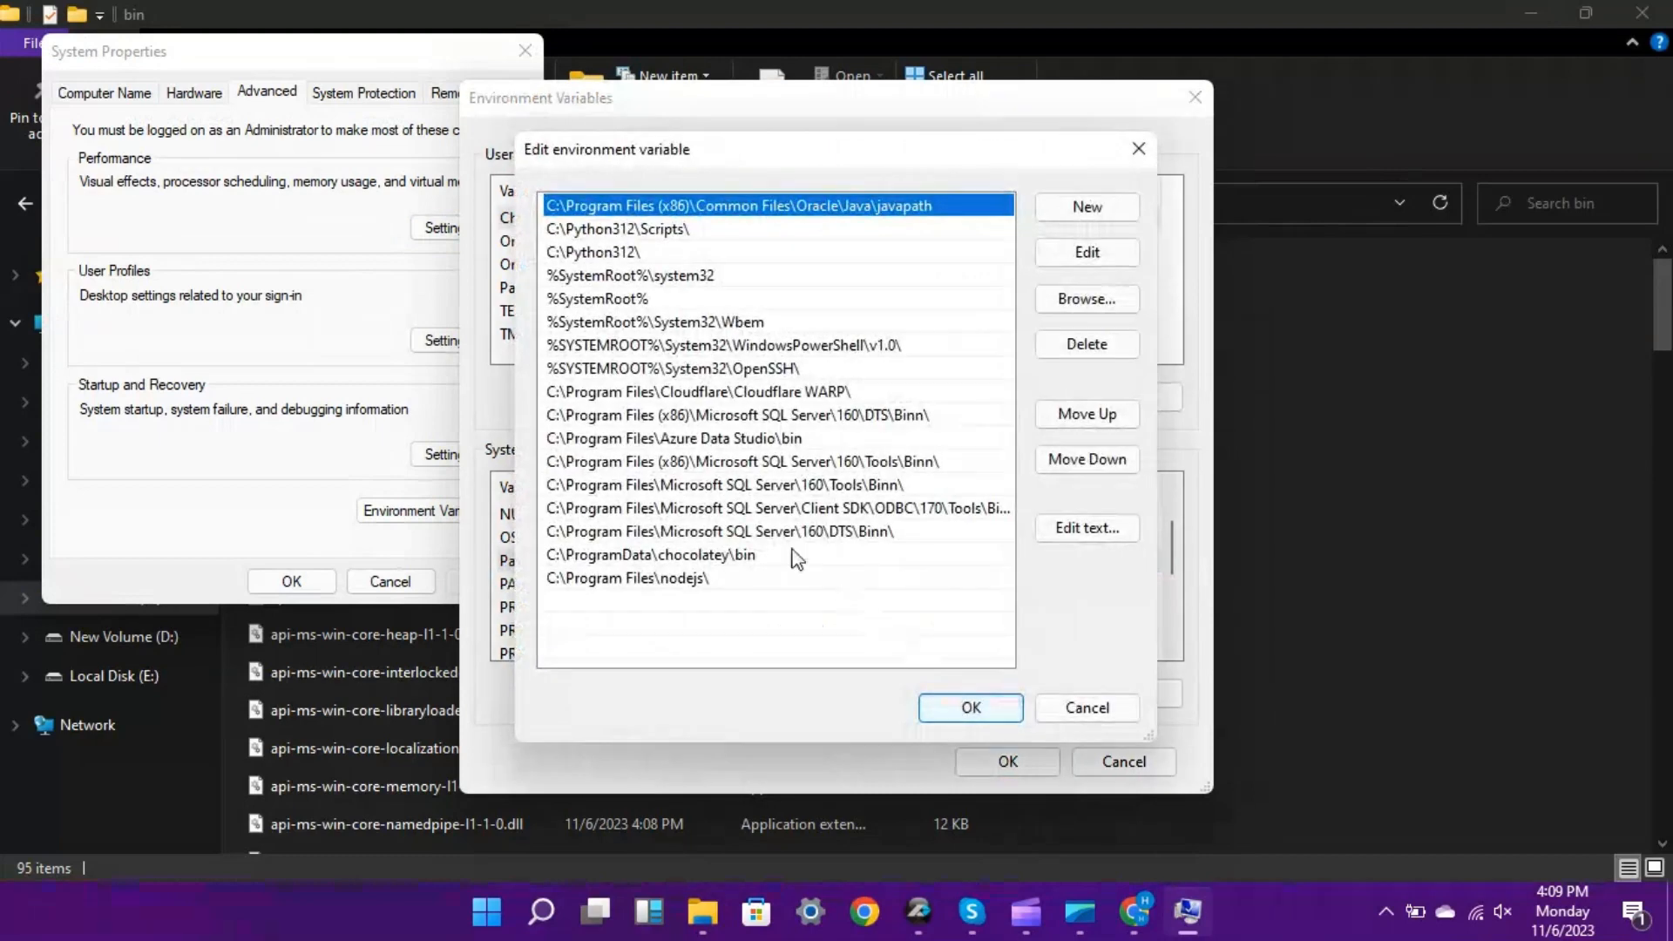
pyautogui.doubleClick(696, 602)
pyautogui.hotkey('ctrl', 'v')
pyautogui.click(963, 703)
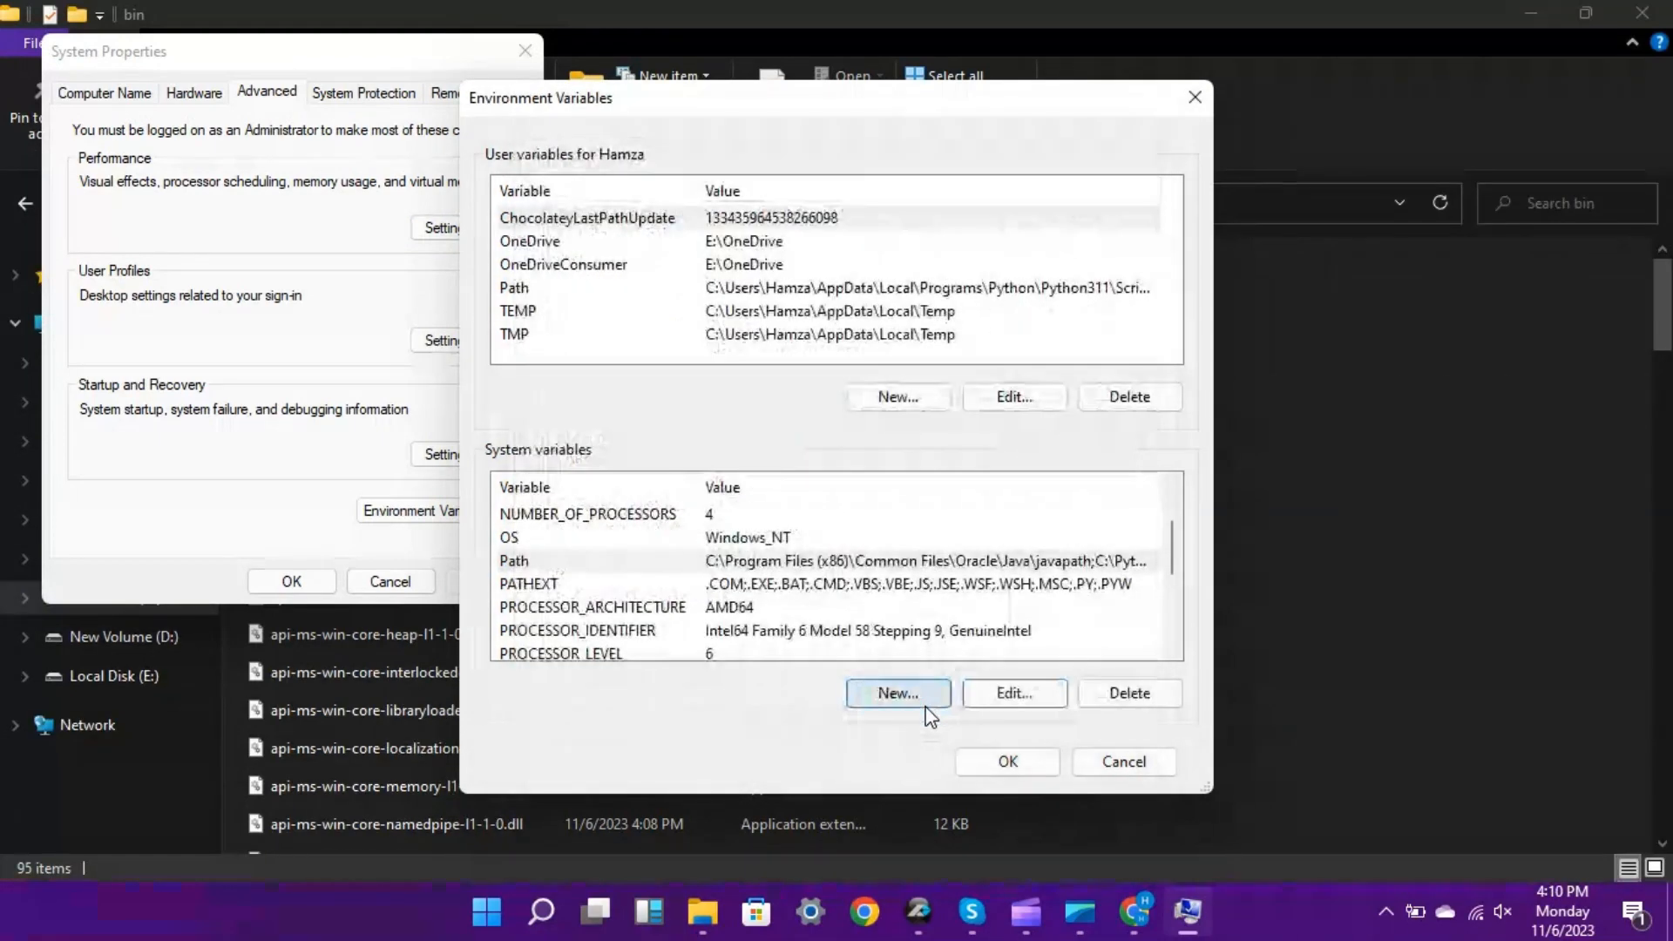
# Step: Start a new system variable and copy the path of the jdk-1.8 folder from File Explorer
pyautogui.scroll(1, 645, 621)
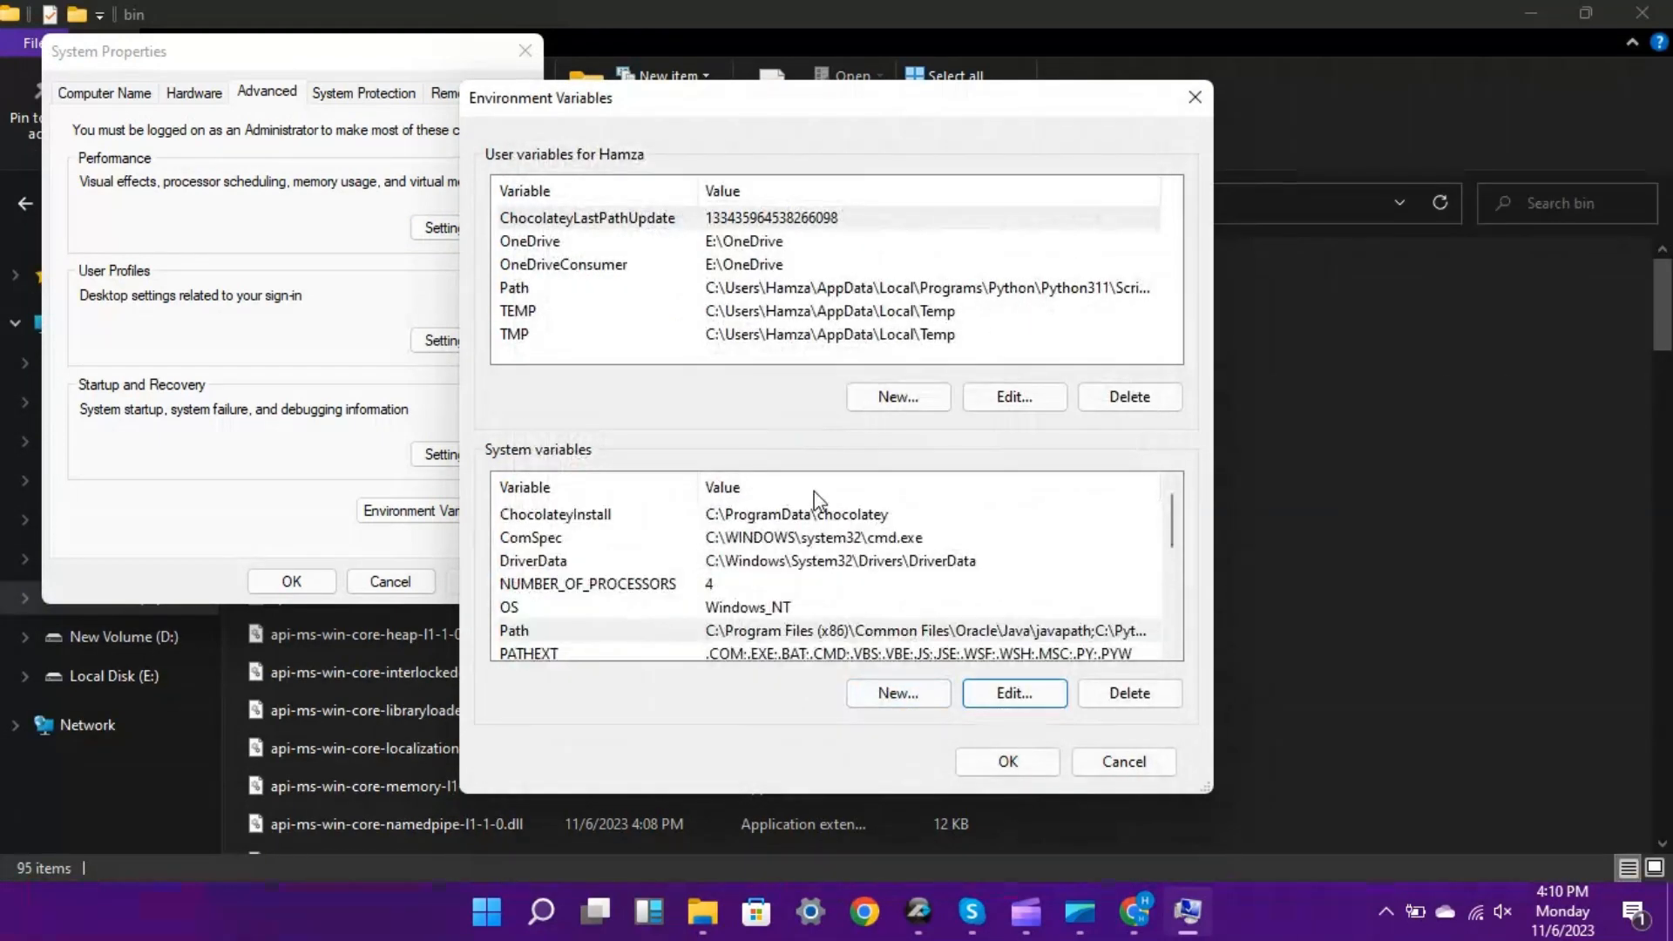
pyautogui.click(907, 690)
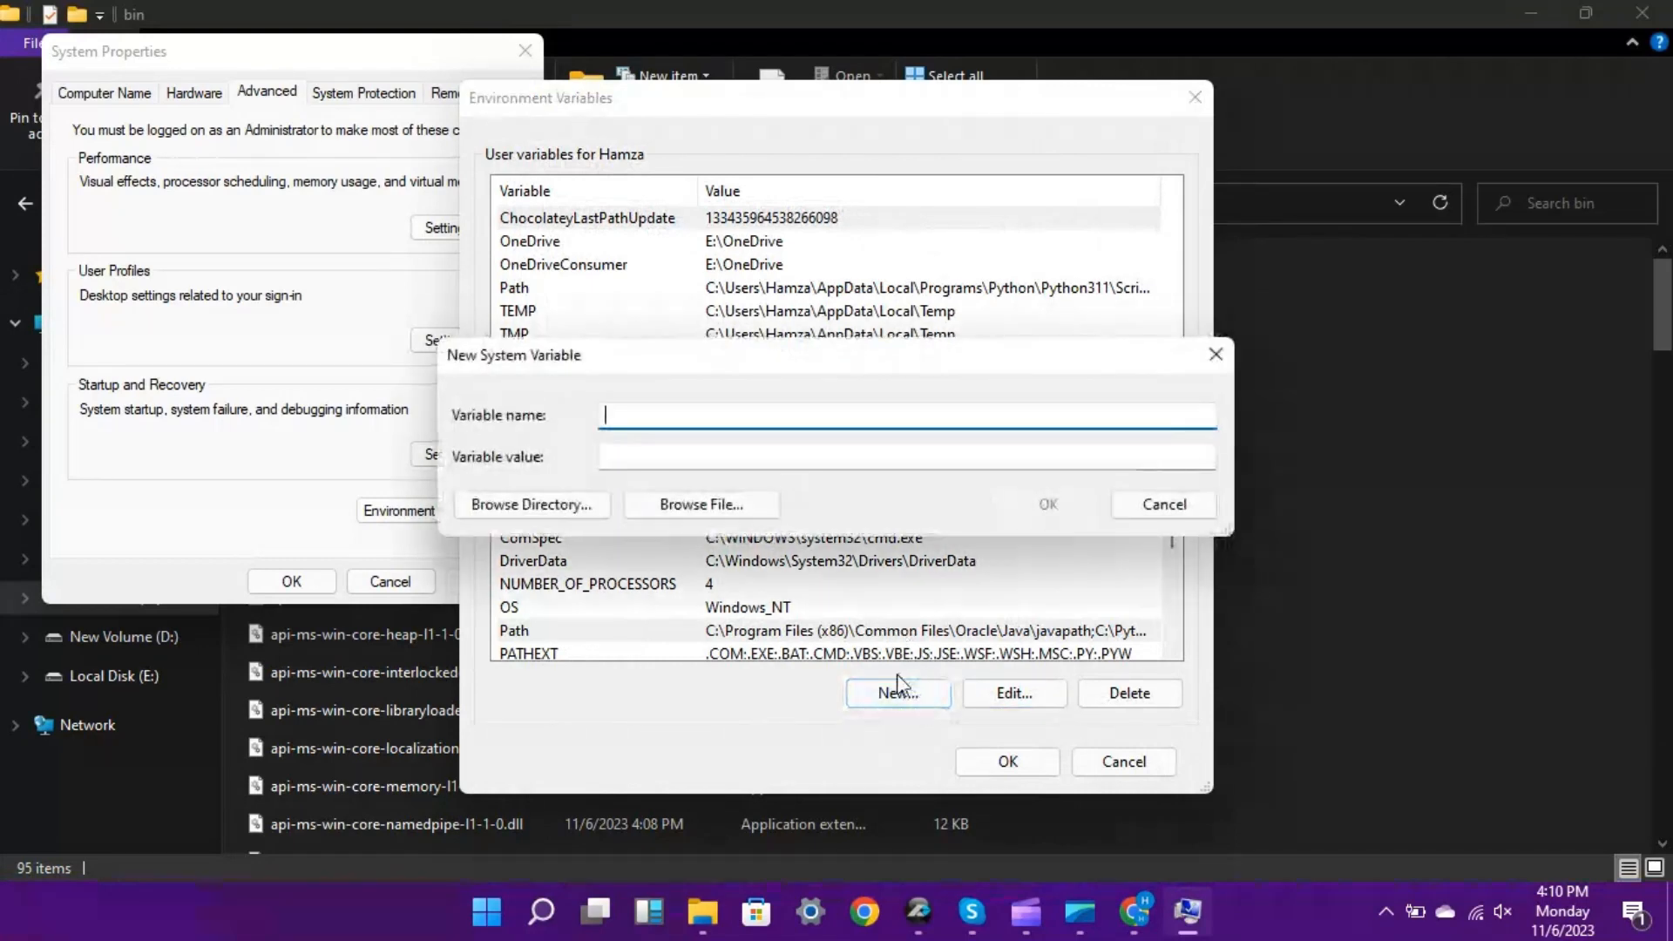
pyautogui.click(1311, 614)
pyautogui.click(599, 207)
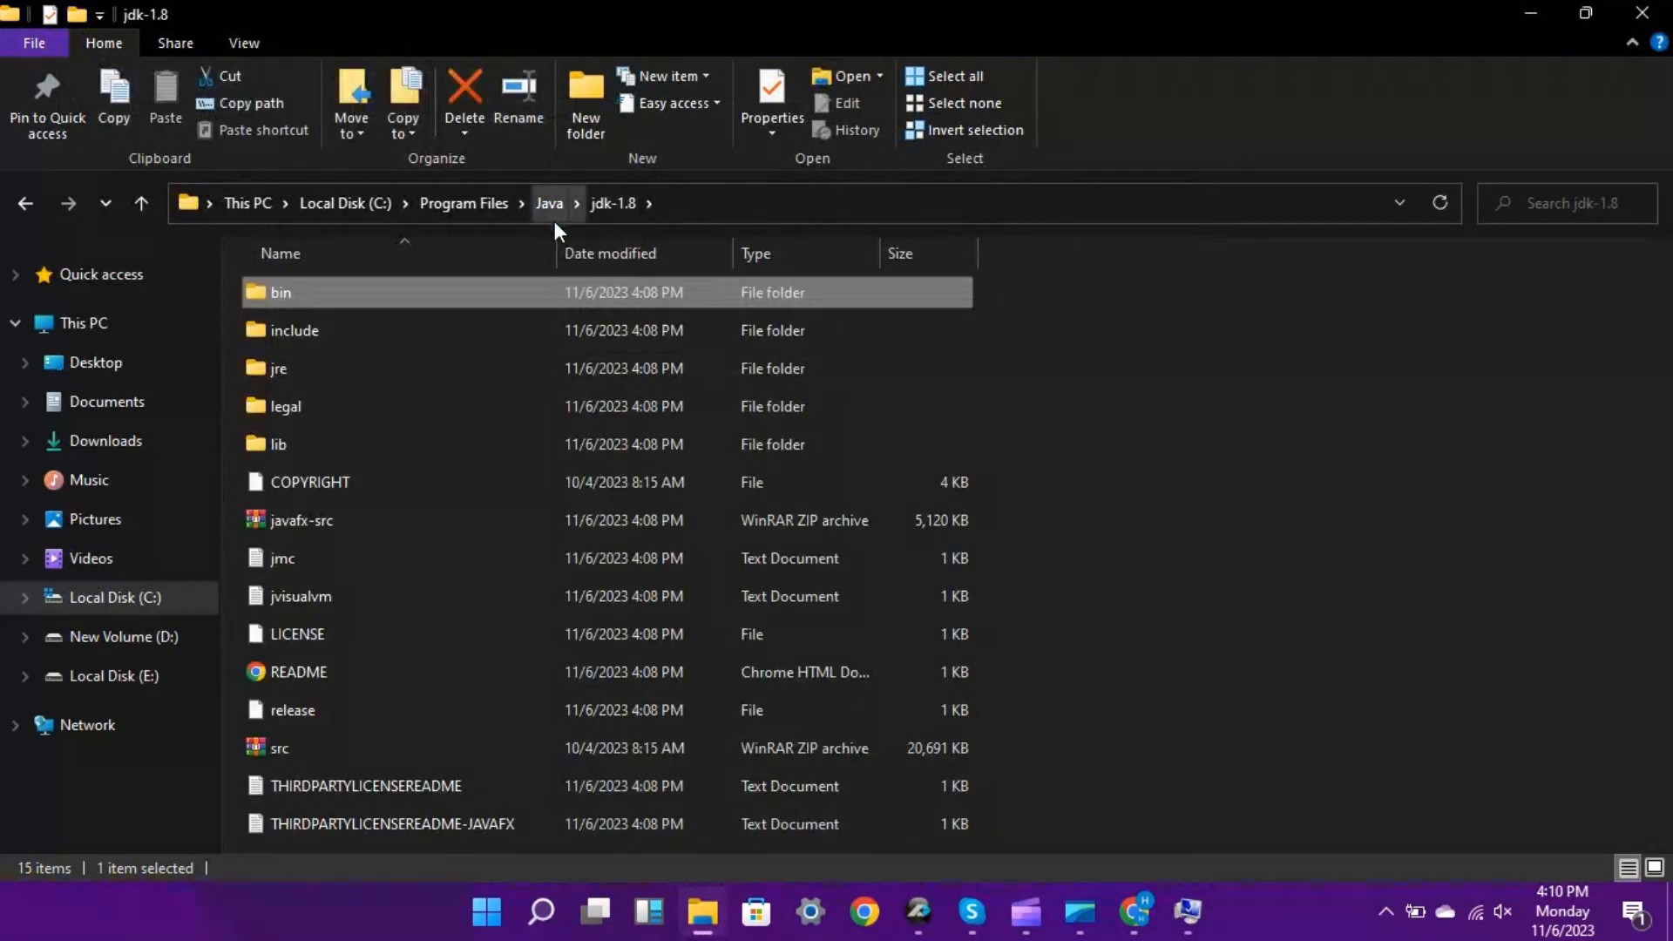
pyautogui.click(733, 204)
pyautogui.hotkey('ctrl', 'c')
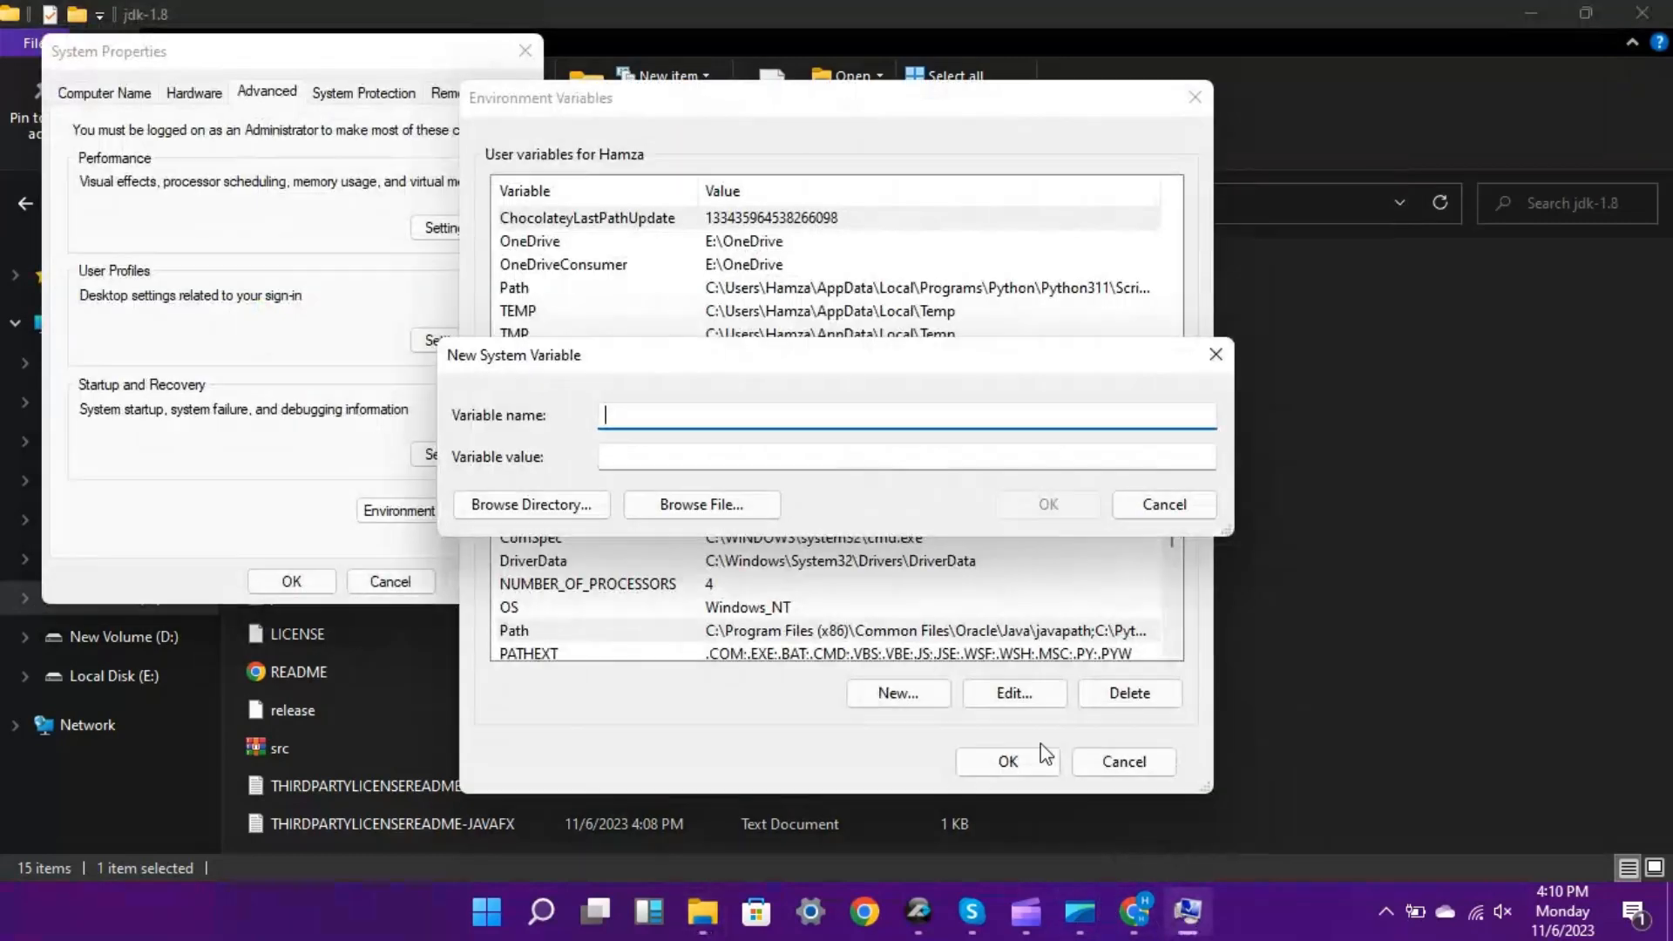
# Step: Create the system variable JAVA_HOME with the value C:\Program Files\Java\jdk-1.8
pyautogui.click(727, 417)
pyautogui.write('JAVA_HOME')
pyautogui.click(675, 451)
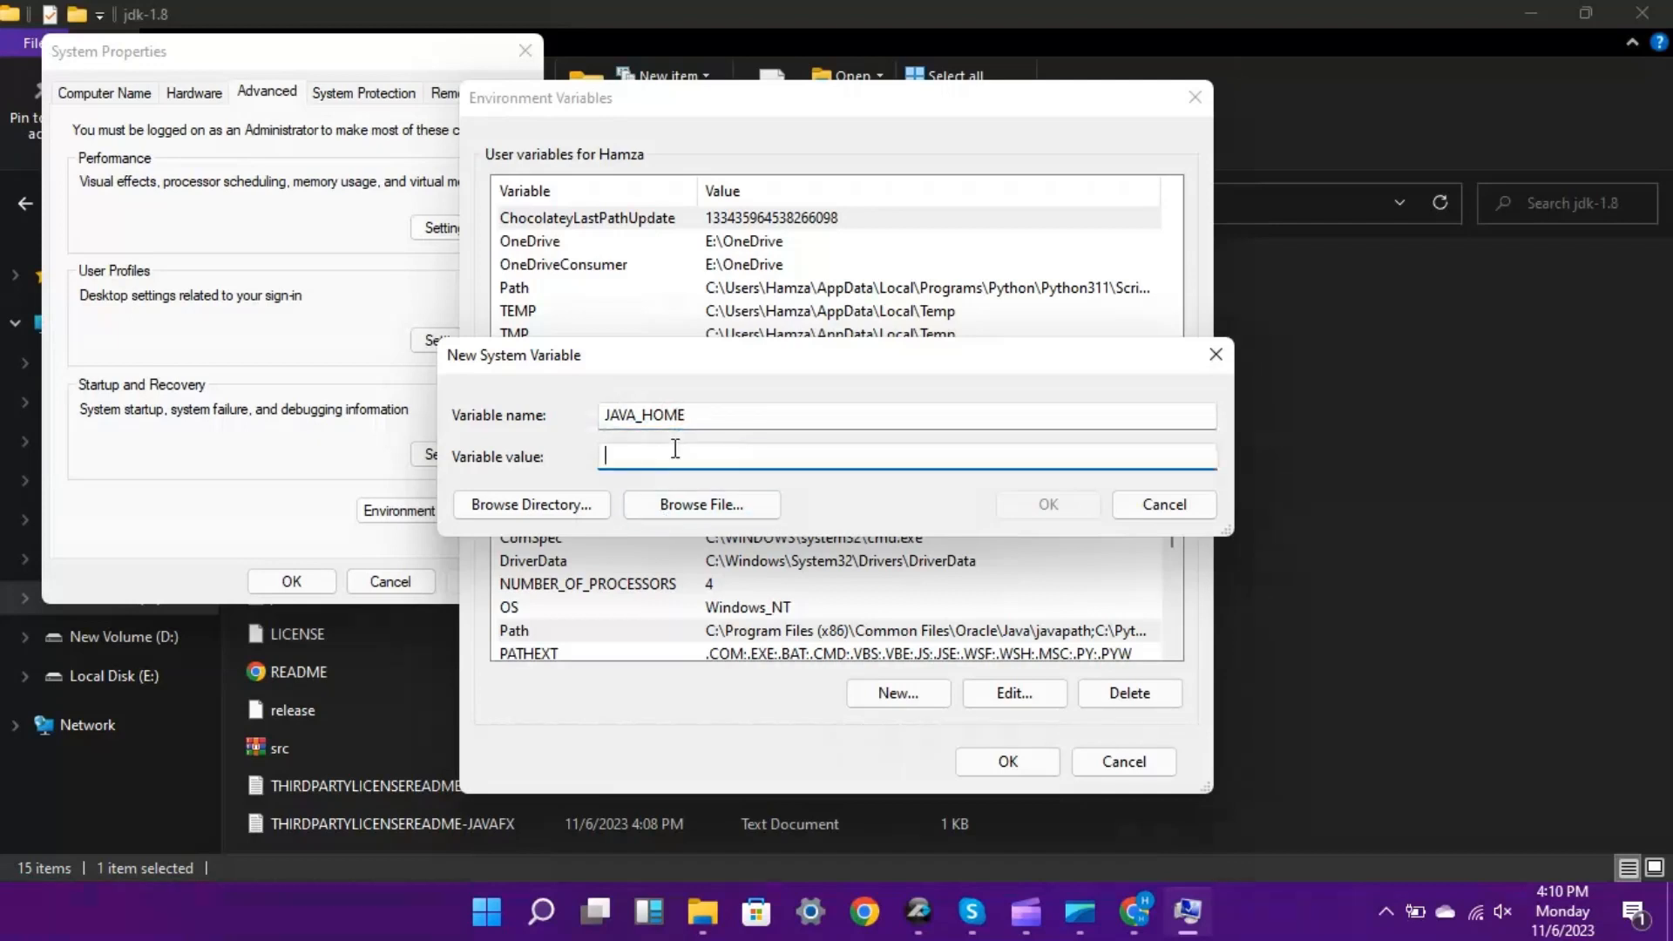
pyautogui.hotkey('ctrl', 'v')
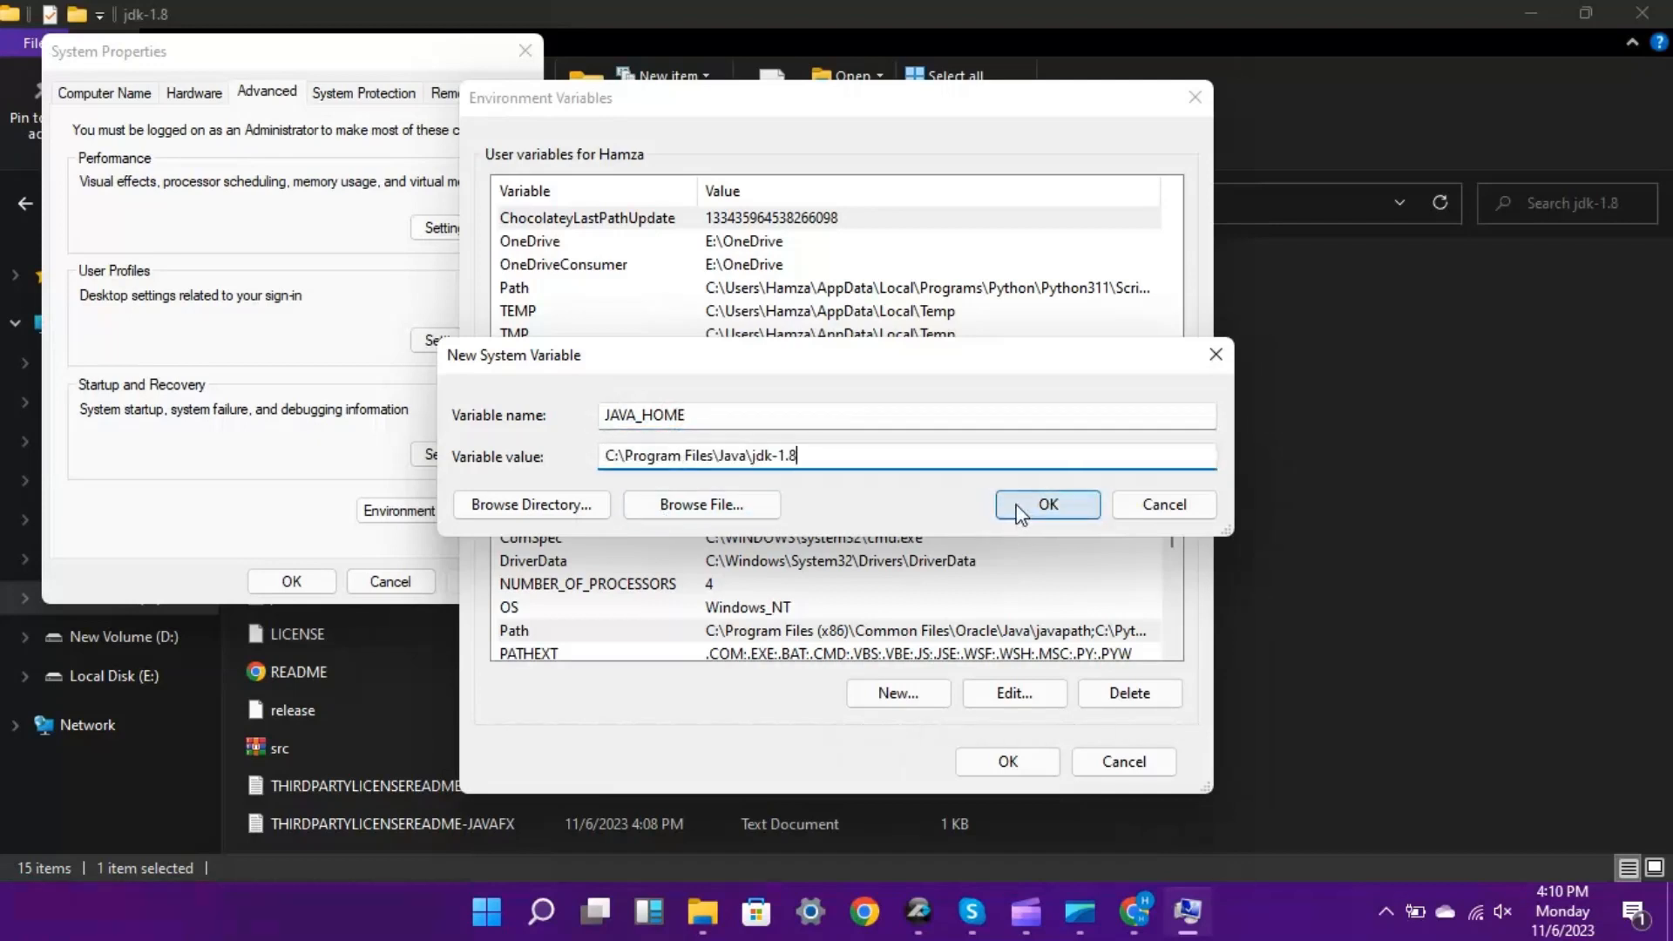
pyautogui.click(1011, 505)
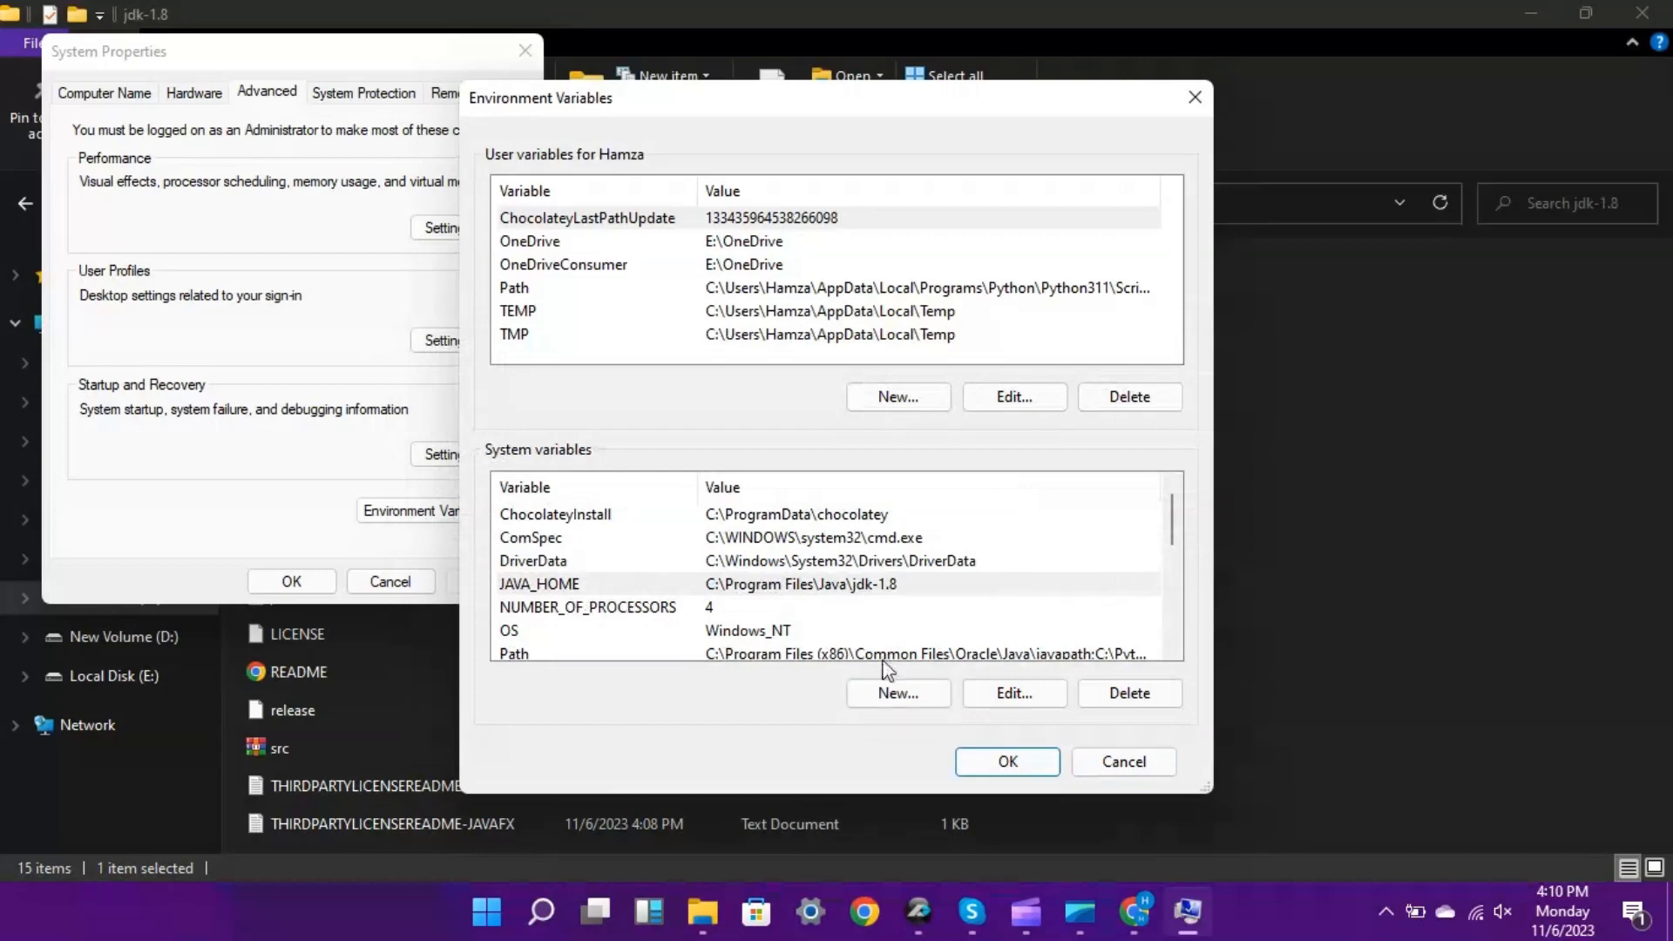
# Step: Save the environment variable changes, then close System Properties and the jdk-1.8 folder window
pyautogui.click(1008, 761)
pyautogui.click(308, 586)
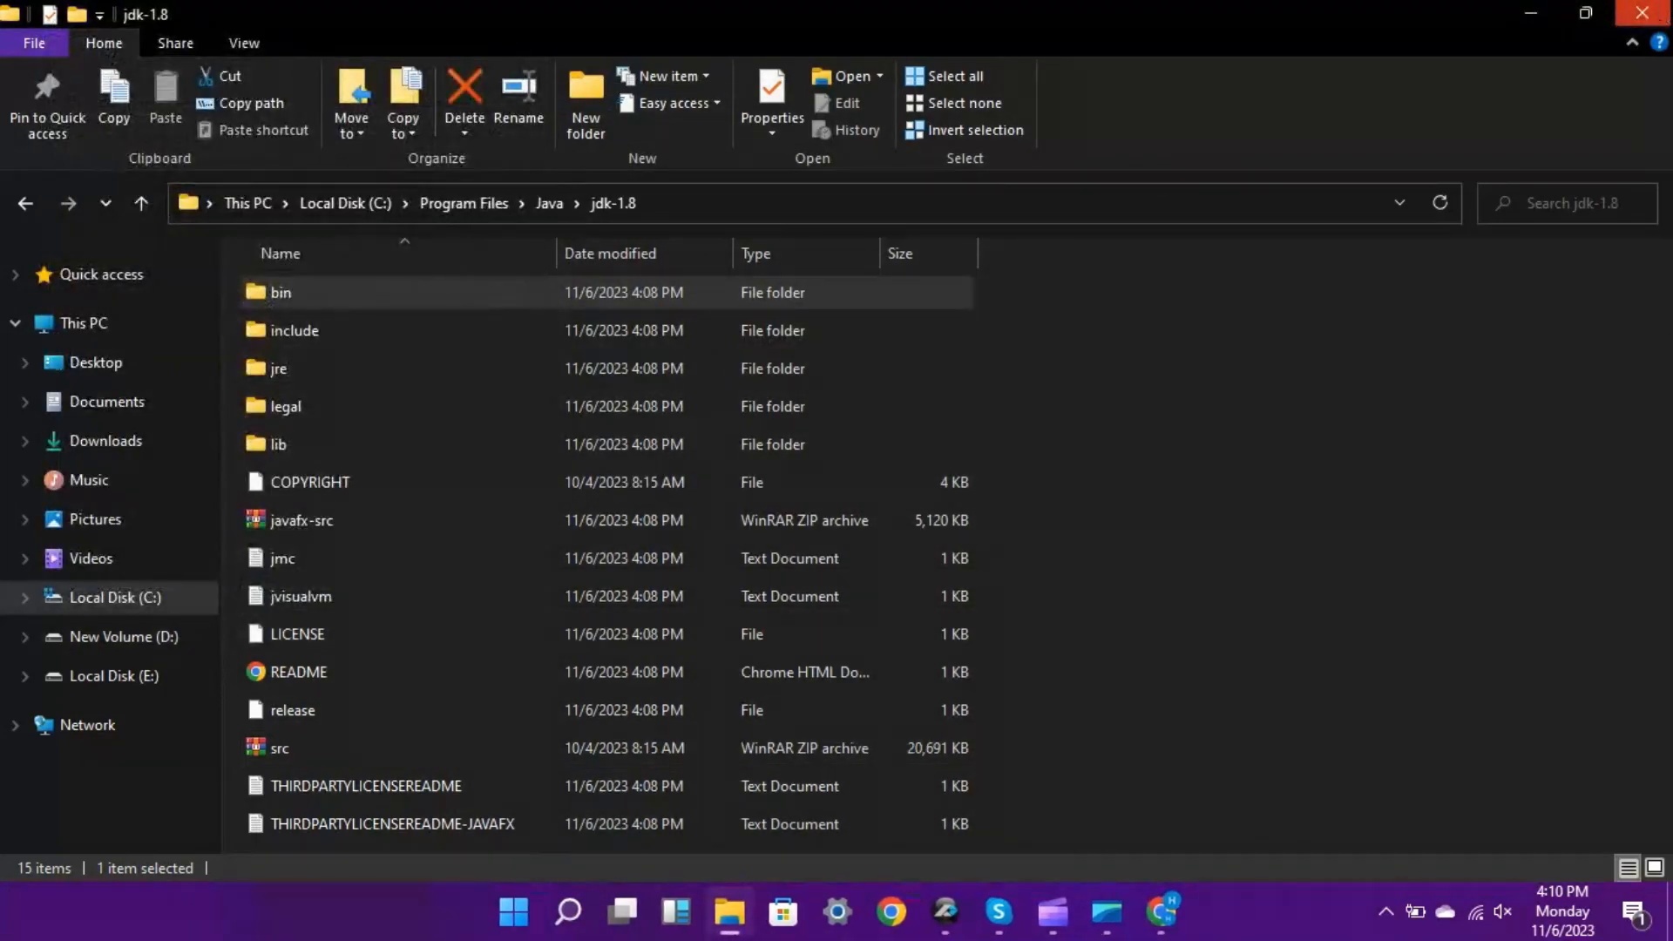
pyautogui.click(1642, 12)
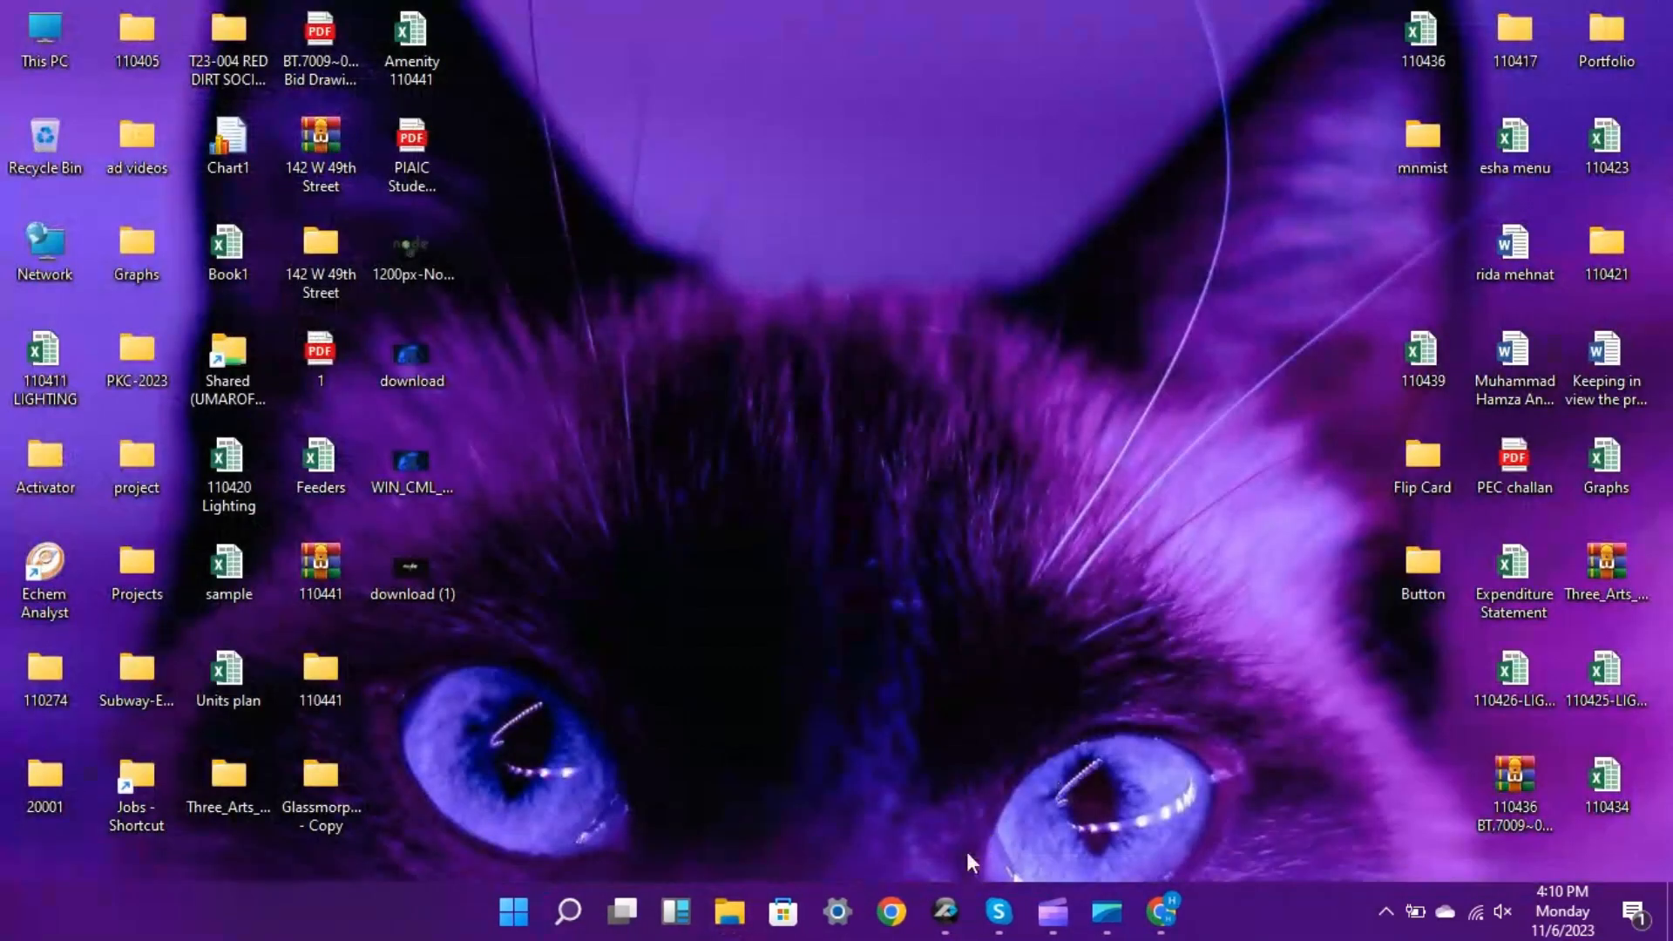
# Step: Open Command Prompt and check the installed Java runtime version with java -version
pyautogui.click(568, 912)
pyautogui.click(561, 302)
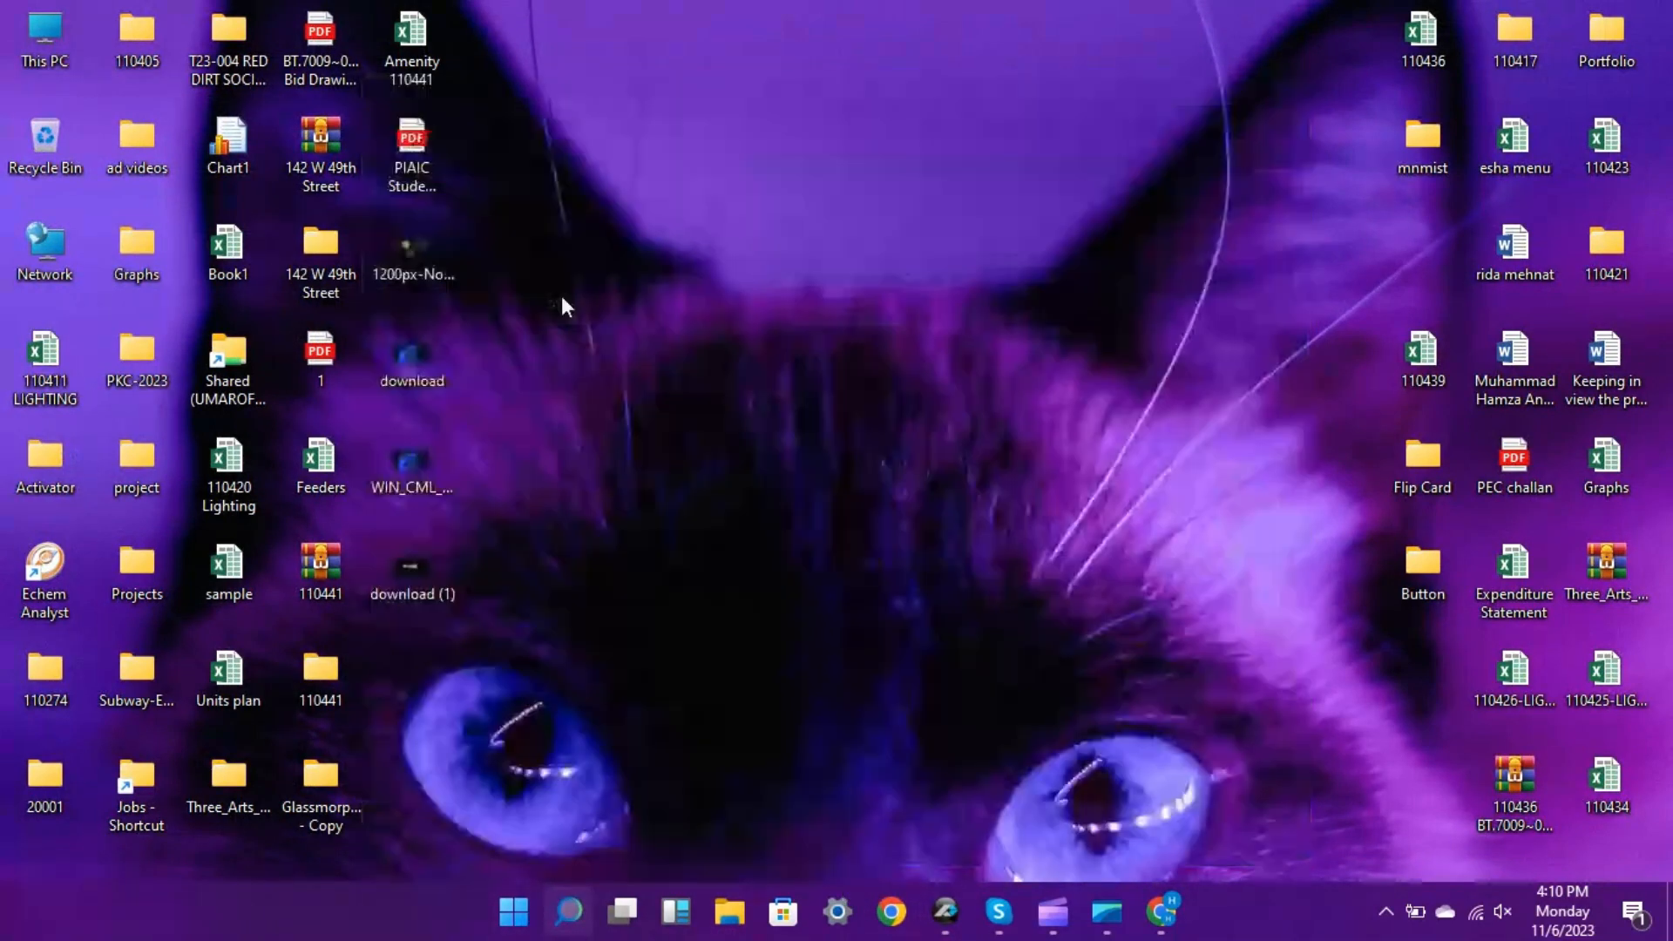
pyautogui.write('jav')
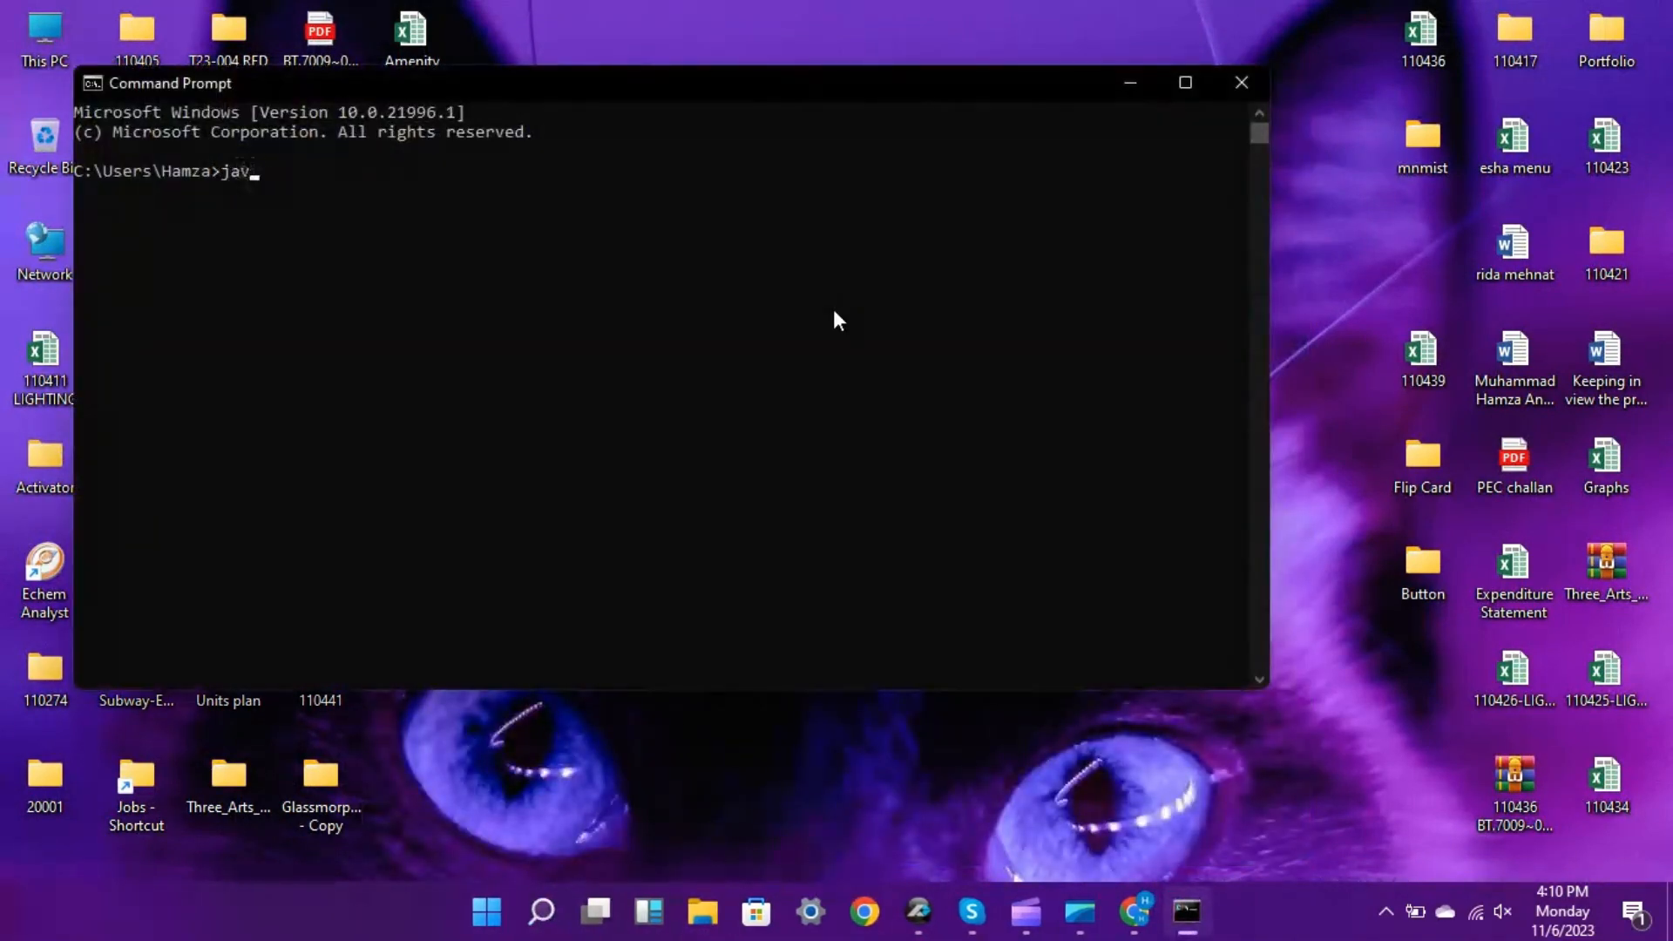
pyautogui.write('a -version')
pyautogui.press('Return')
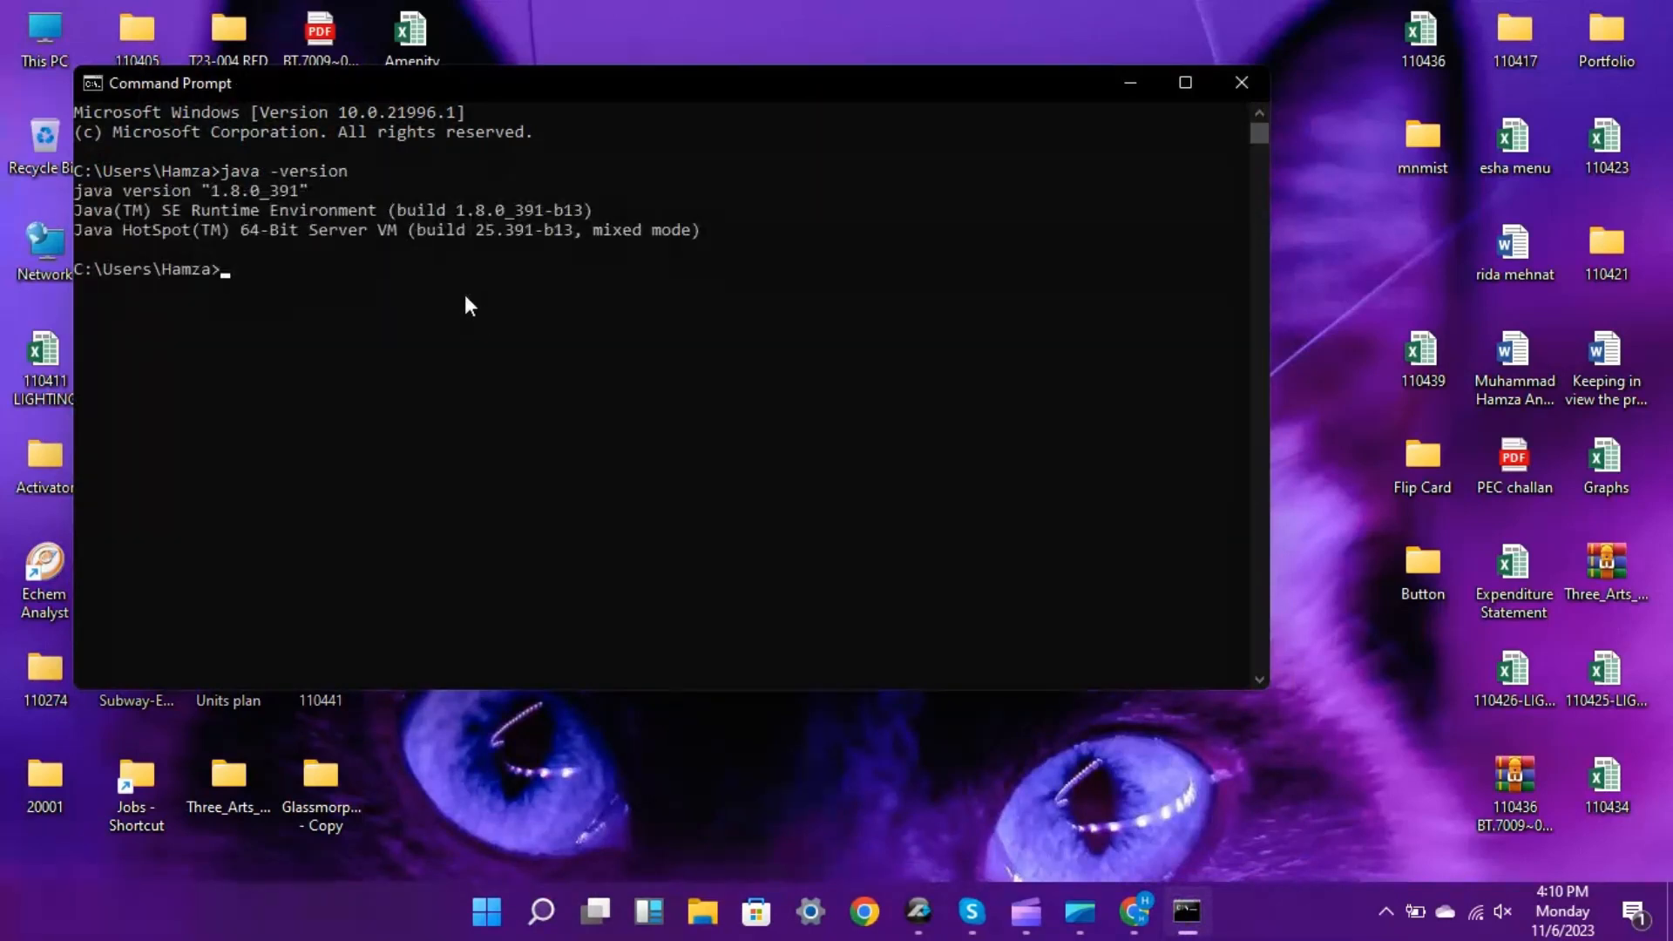
pyautogui.moveTo(300, 191); pyautogui.dragTo(124, 202)
pyautogui.click(274, 286)
# Step: Check the installed Java compiler version with javac -version
pyautogui.write('javac -version')
pyautogui.press('Return')
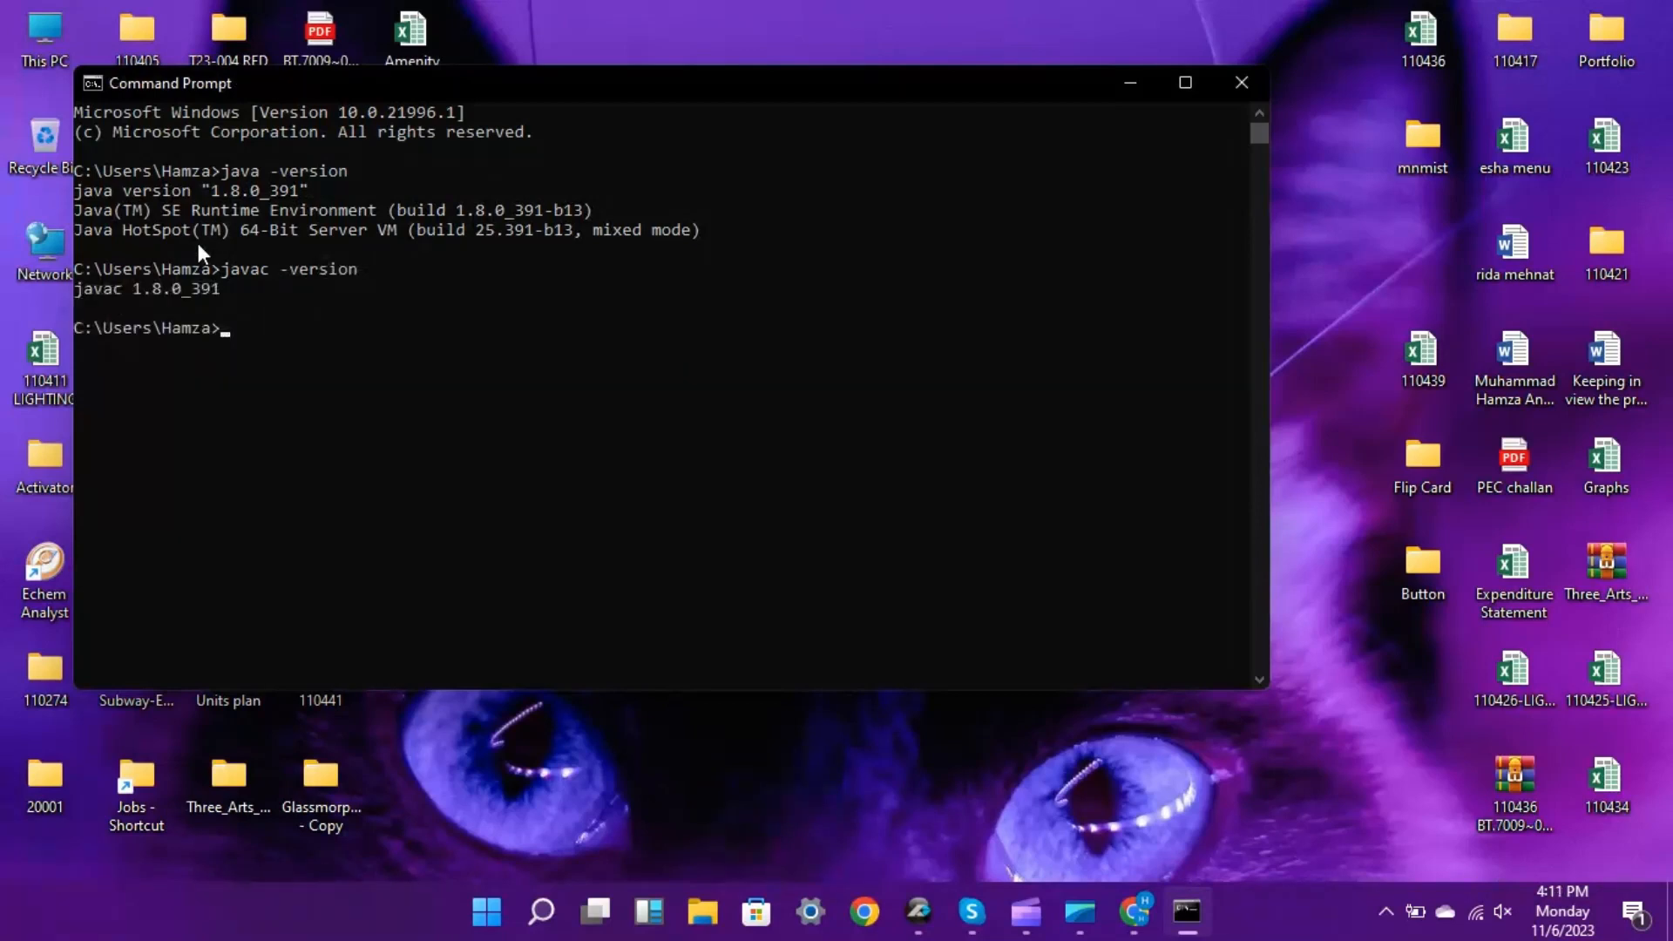
pyautogui.moveTo(209, 288); pyautogui.dragTo(168, 295)
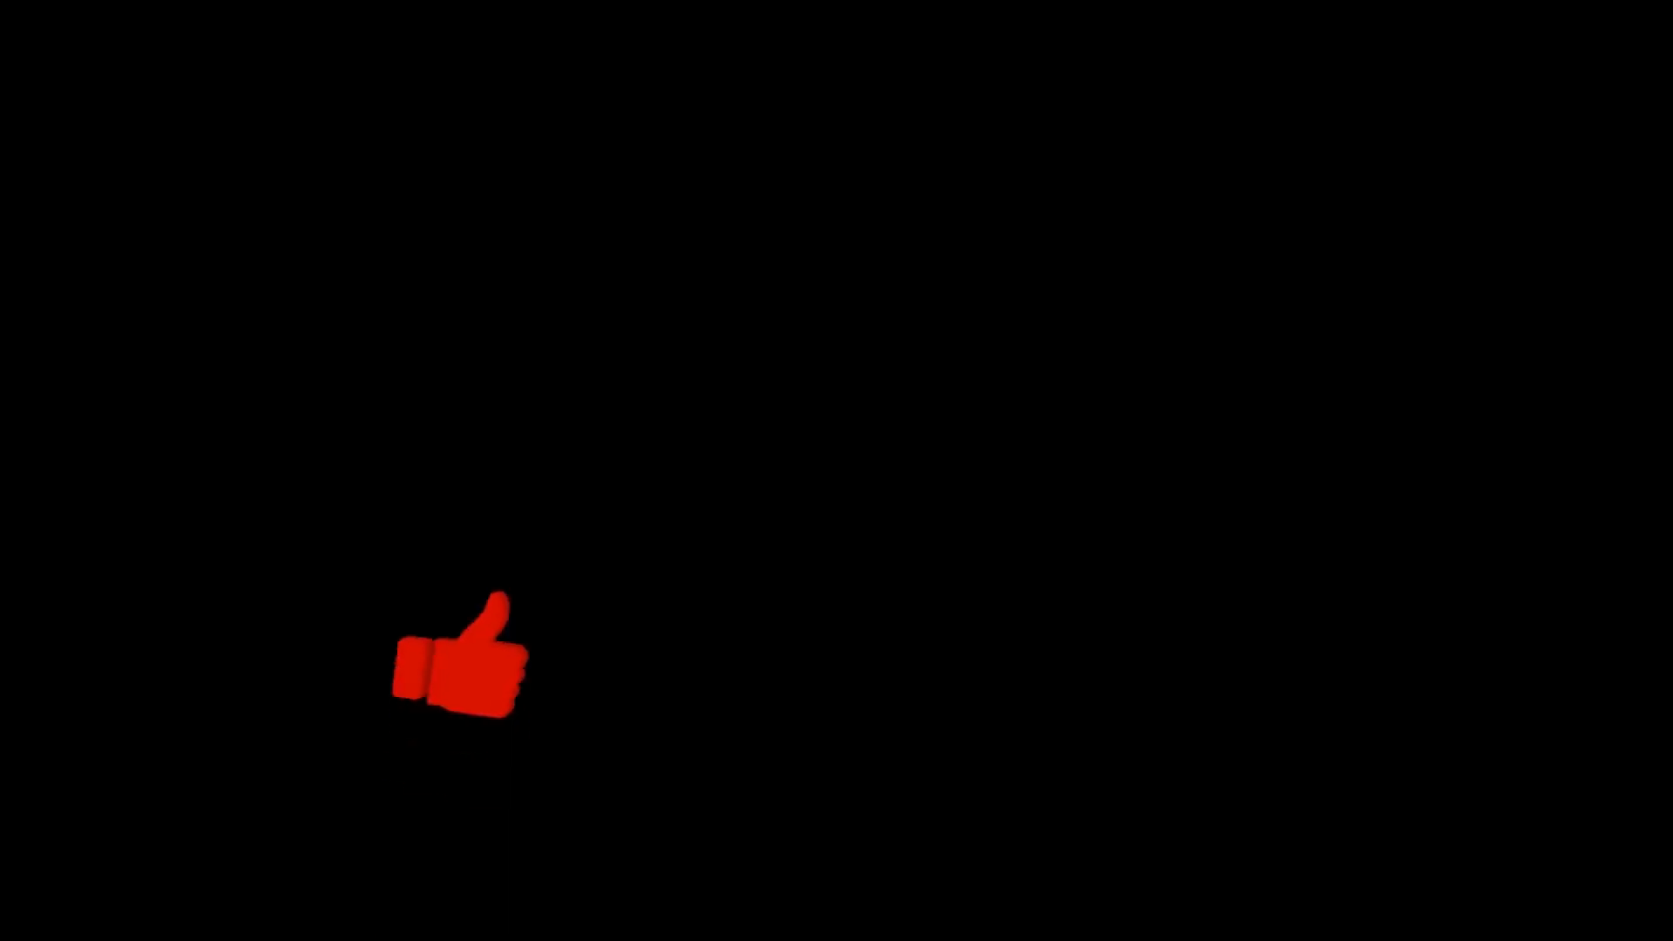